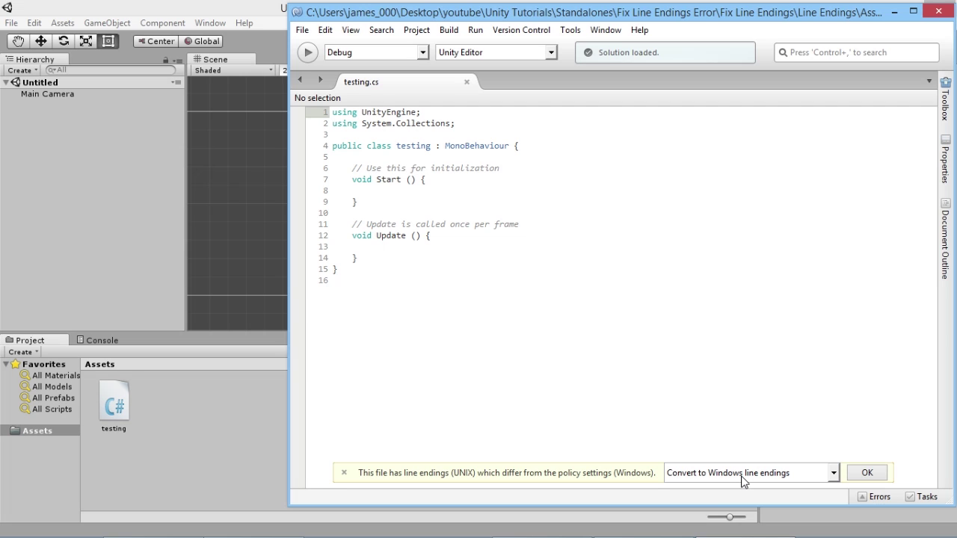
Accept the warning and convert testing.cs to Windows line endings.
left_click(860, 472)
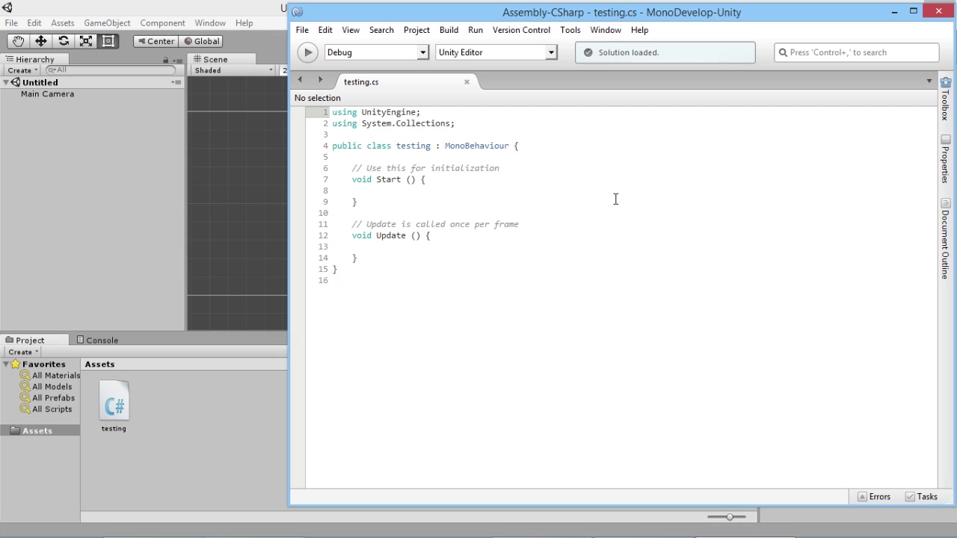
Add and remove blank lines after the line 6 comment, then bring up the Program Files window.
left_click(479, 182)
left_click(519, 167)
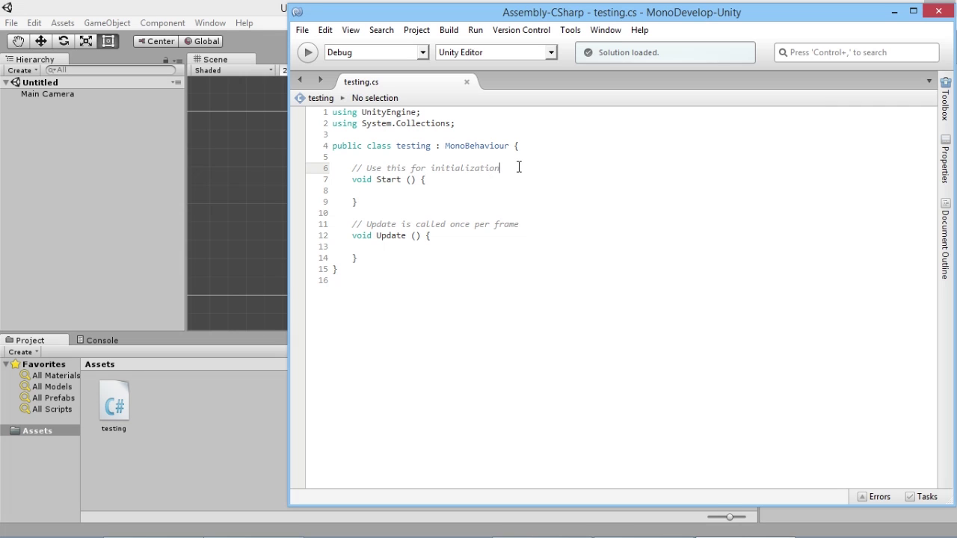
key("Return")
key("Return")
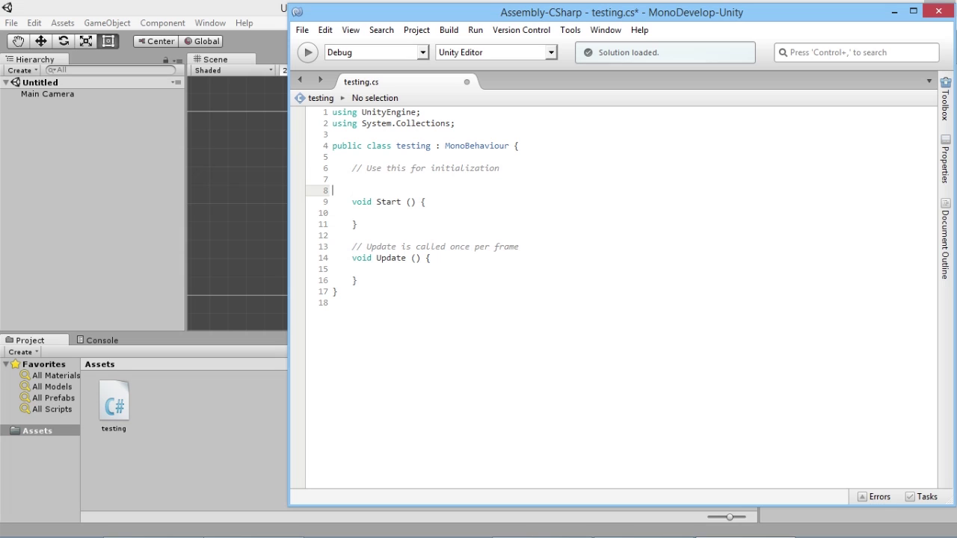
key("BackSpace")
key("BackSpace")
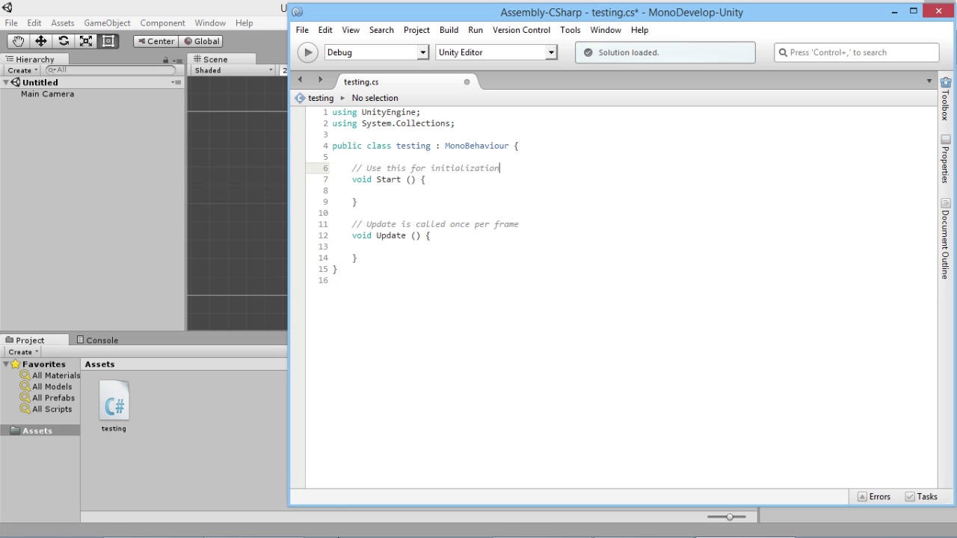
left_click(251, 527)
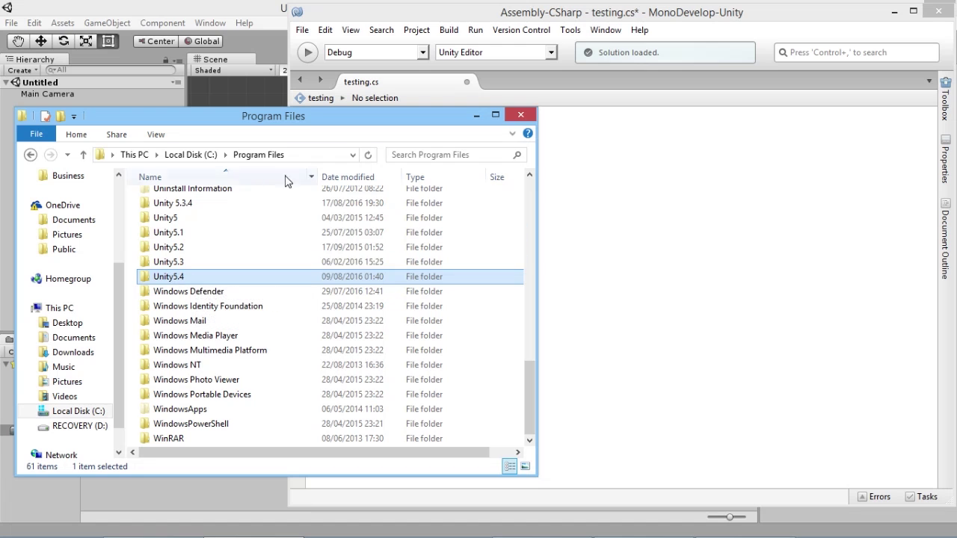
Navigate to Unity5.4\Editor\Data\Resources\ScriptTemplates in File Explorer.
double_click(171, 281)
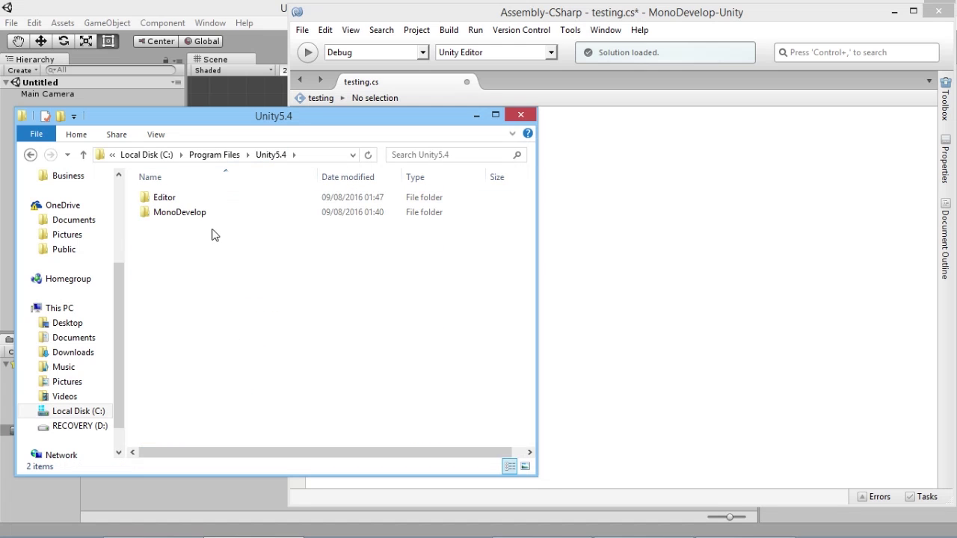
double_click(166, 203)
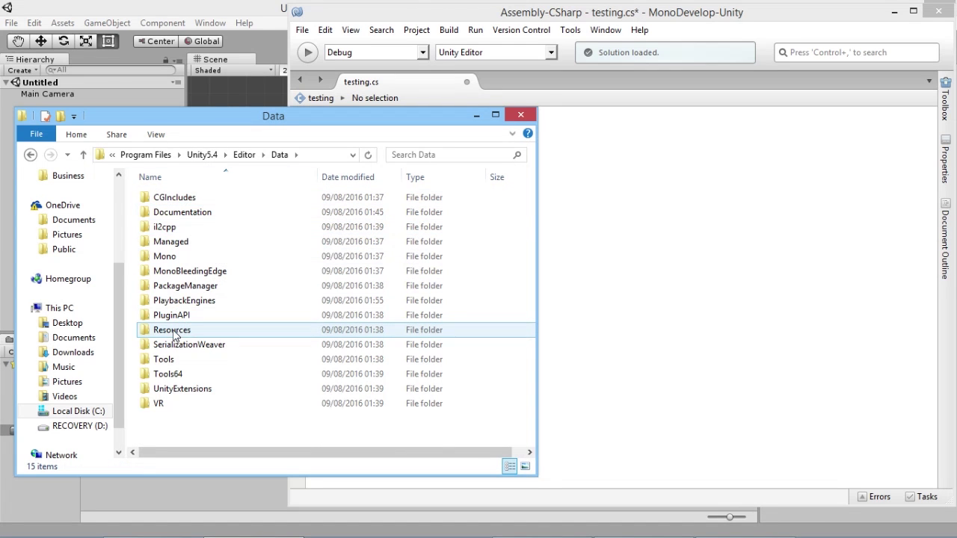
double_click(174, 335)
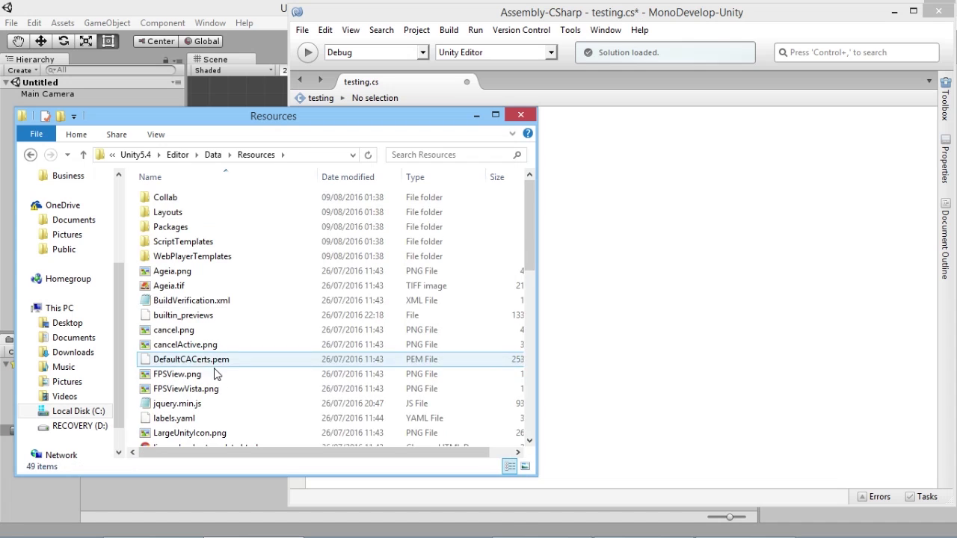
left_click(183, 245)
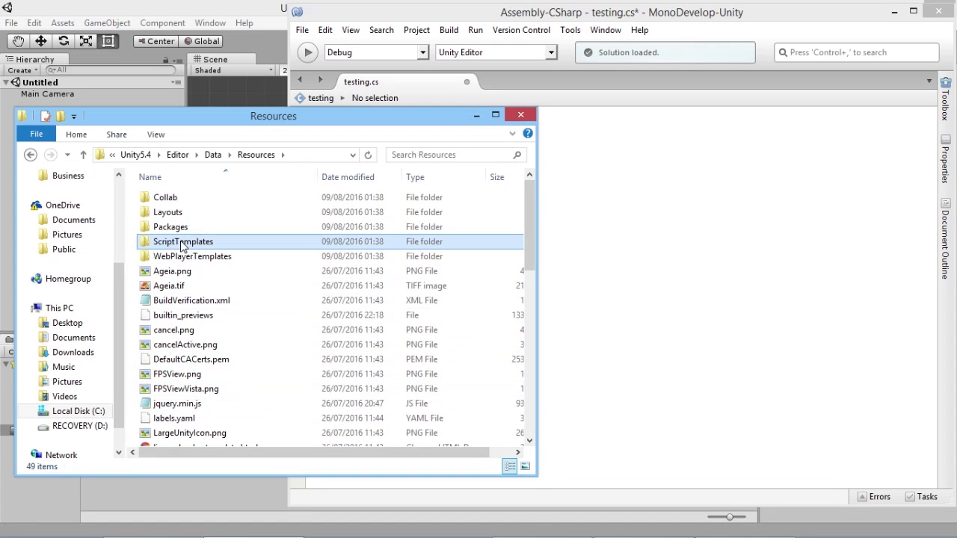
double_click(181, 245)
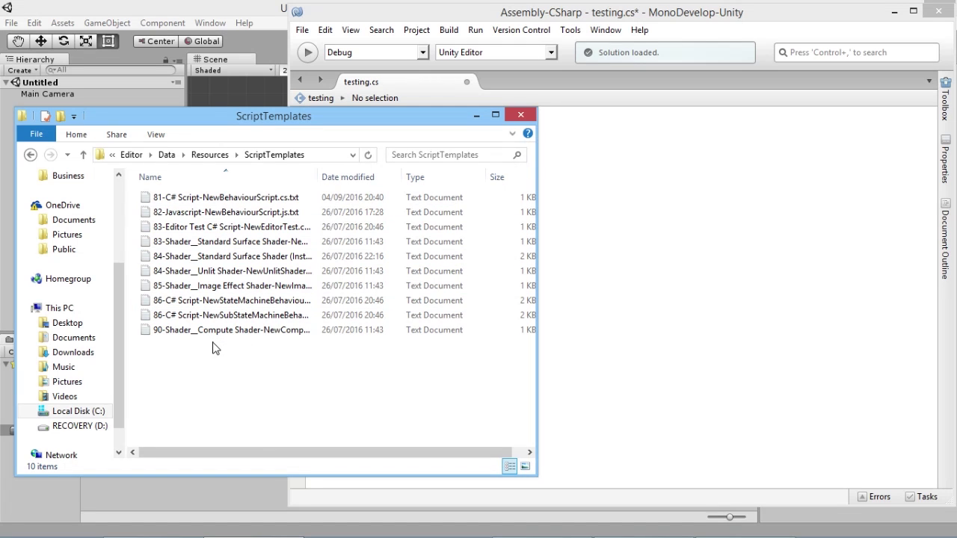
Select all of testing.cs, then select the 81-C# Script-NewBehaviourScript.cs.txt template file.
left_click(633, 240)
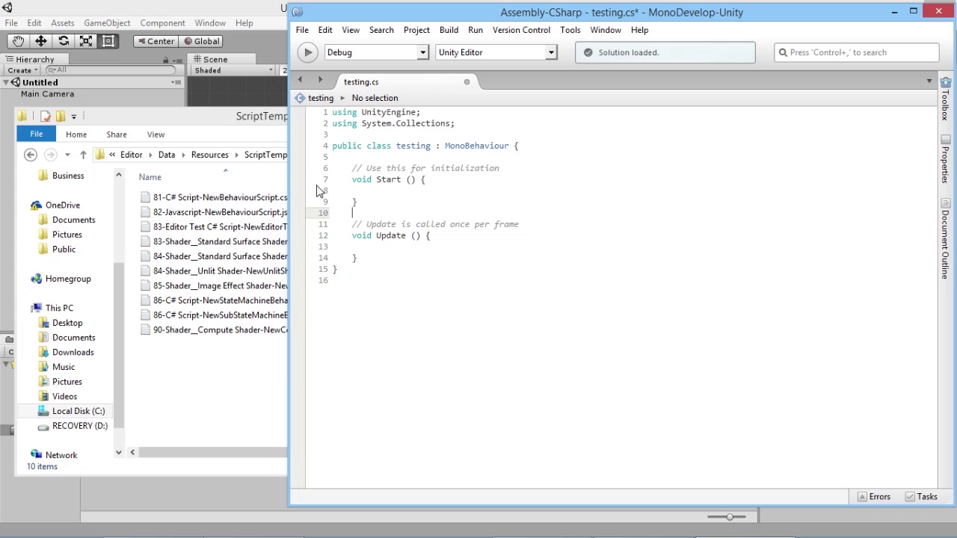
left_click_drag(333, 114, 483, 280)
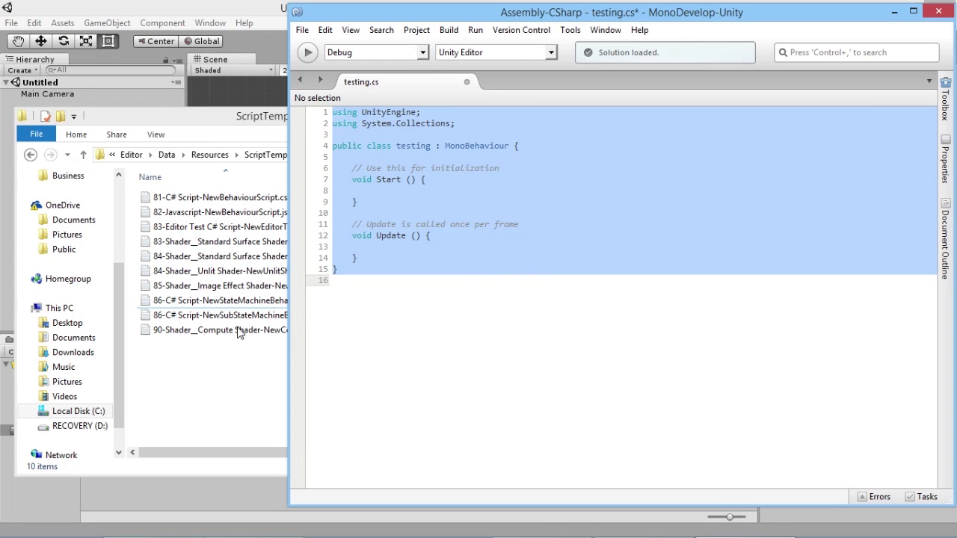
left_click(267, 380)
left_click(235, 197)
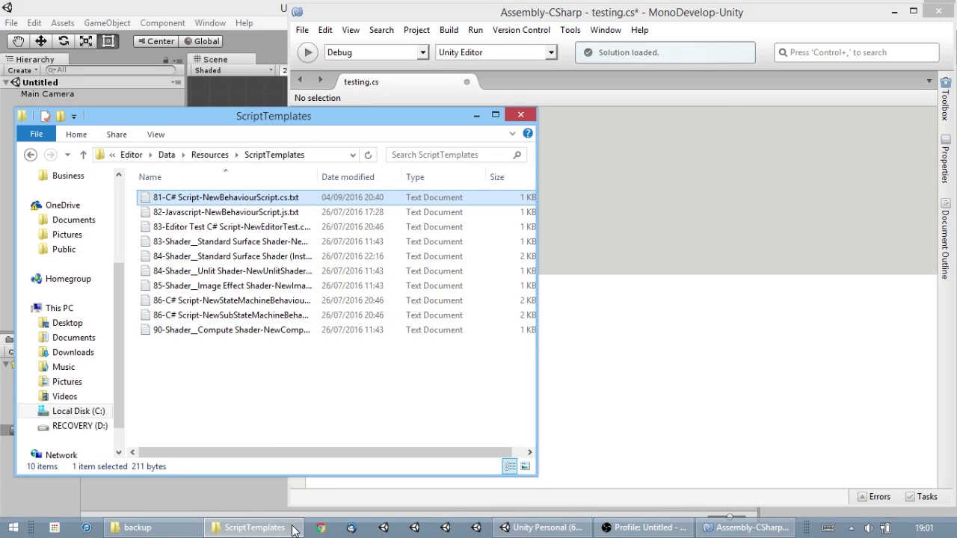
Paste a copy of the template into backup and move it into a new folder 'old'.
left_click(153, 528)
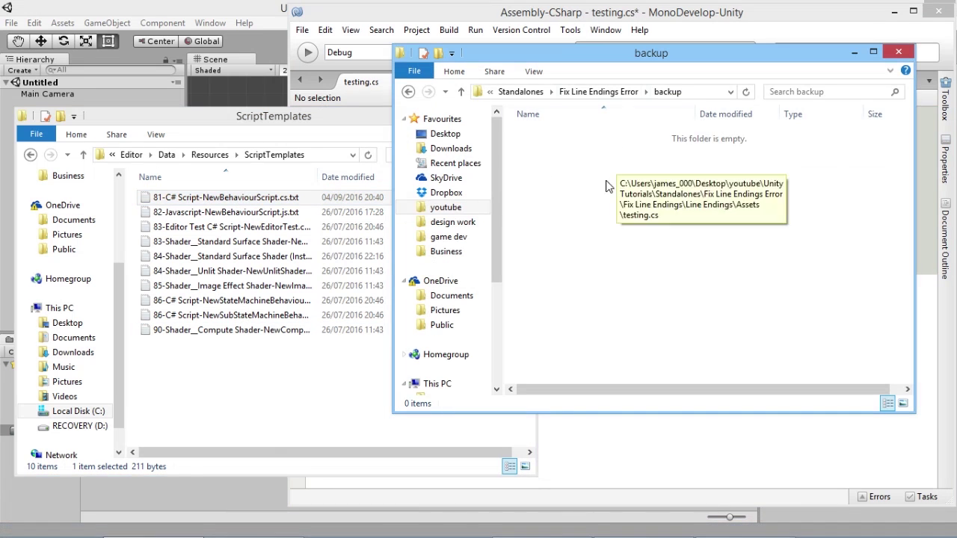
key("ctrl+v")
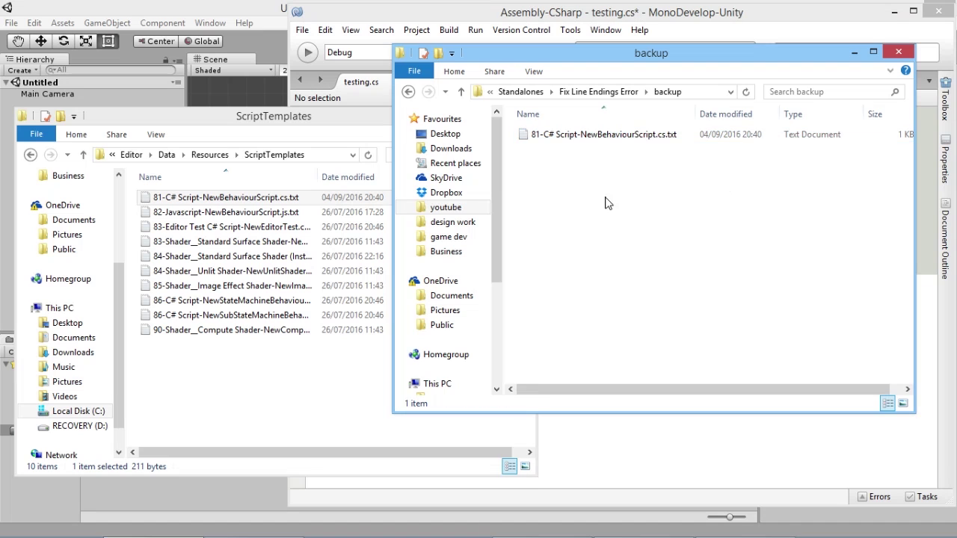
key("ctrl+shift+n")
type("old")
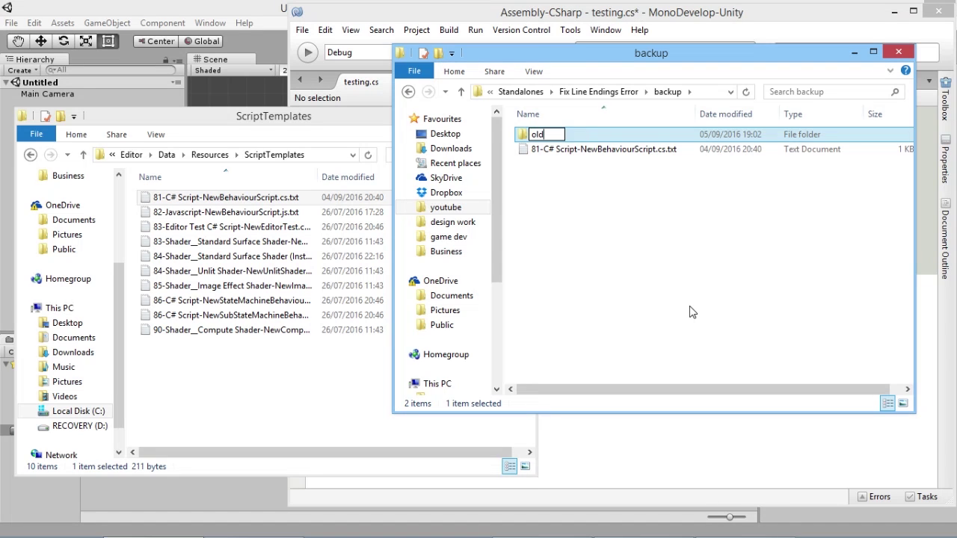
key("Return")
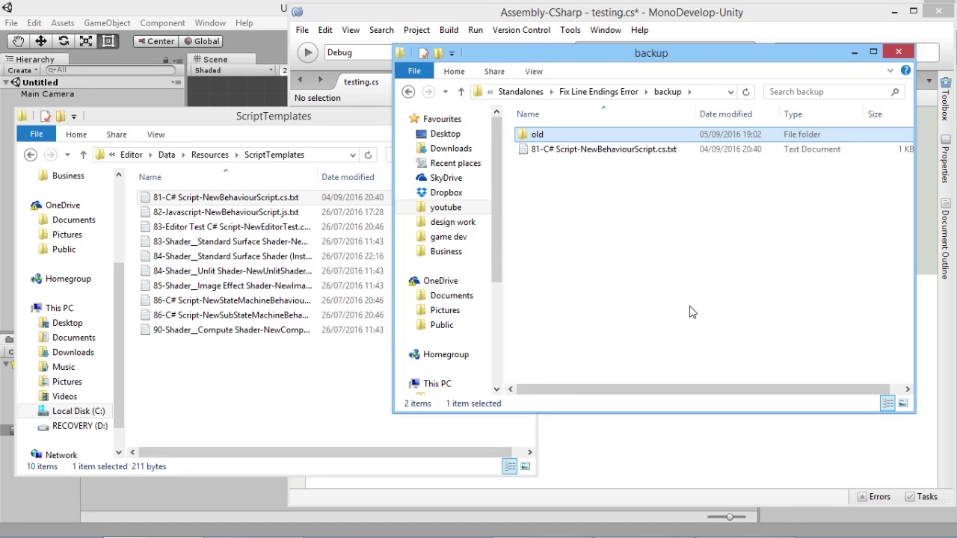
left_click(576, 151)
left_click_drag(569, 155, 538, 136)
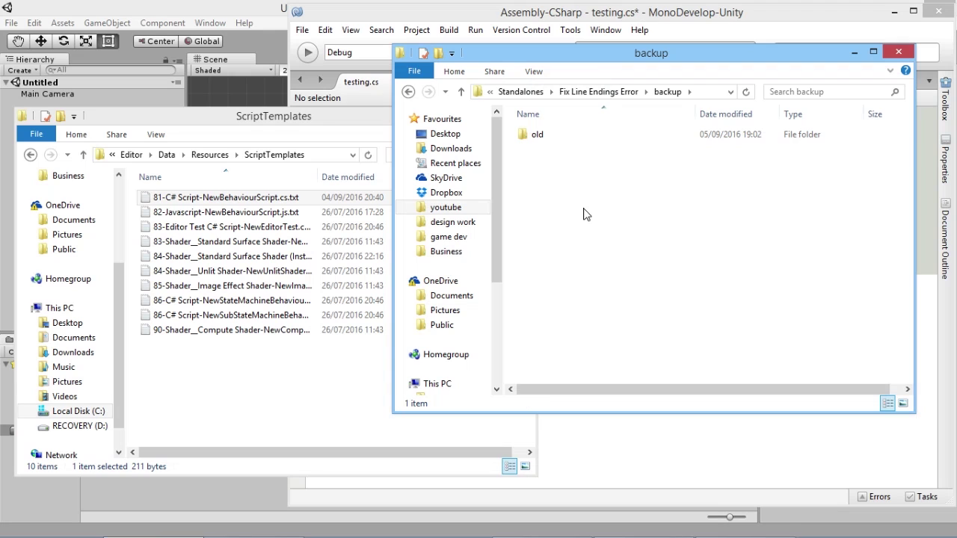
Create folder 'new' containing an empty New Text Document.txt and open it in Notepad.
left_click(439, 54)
type("new")
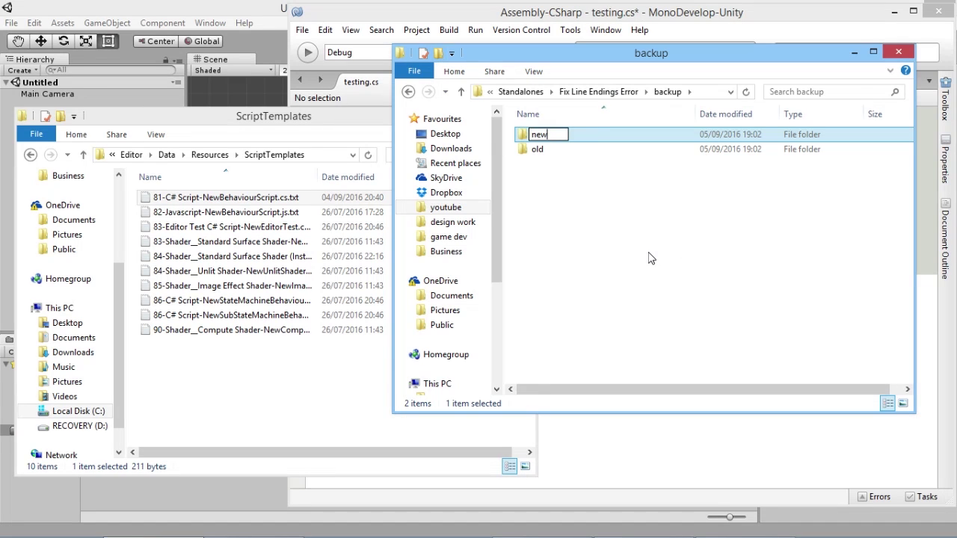
key("Return")
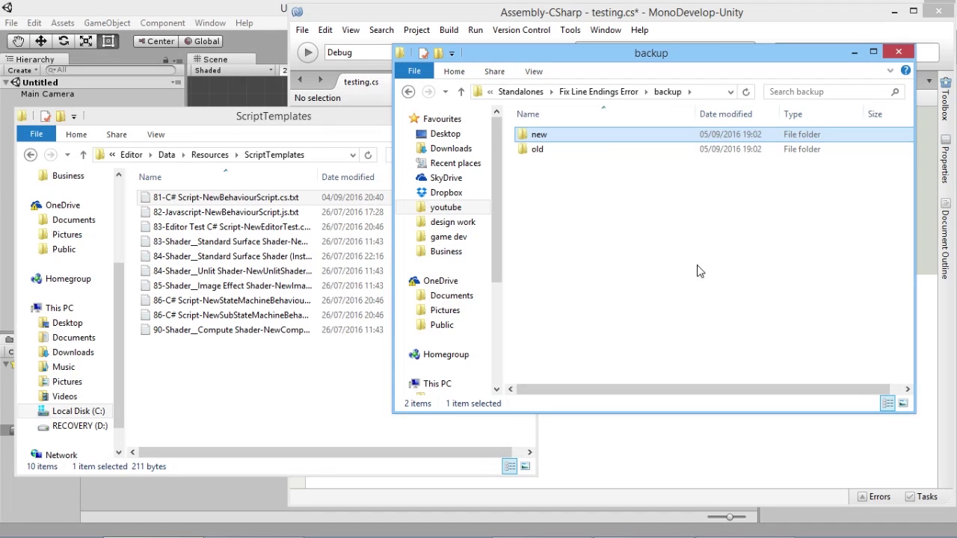
double_click(551, 135)
right_click(561, 174)
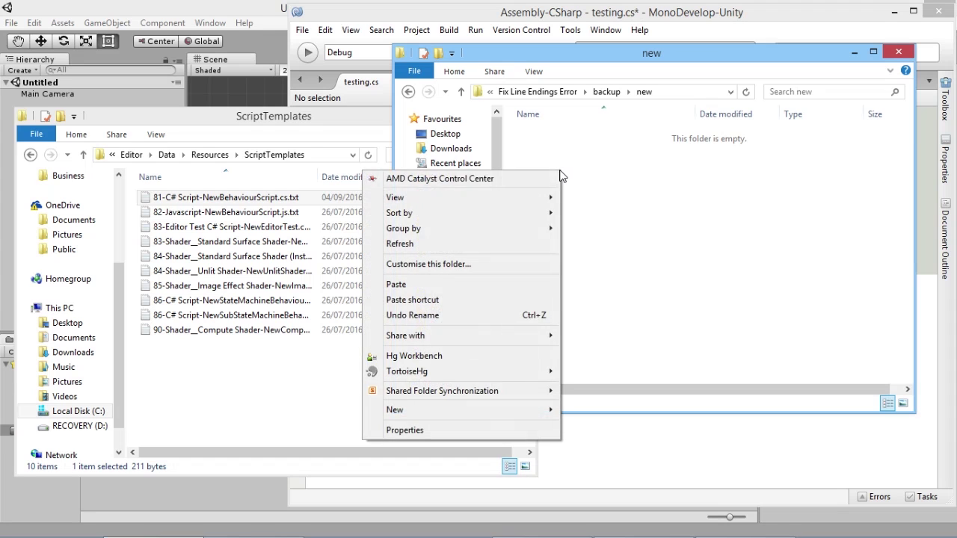
mouse_move(541, 412)
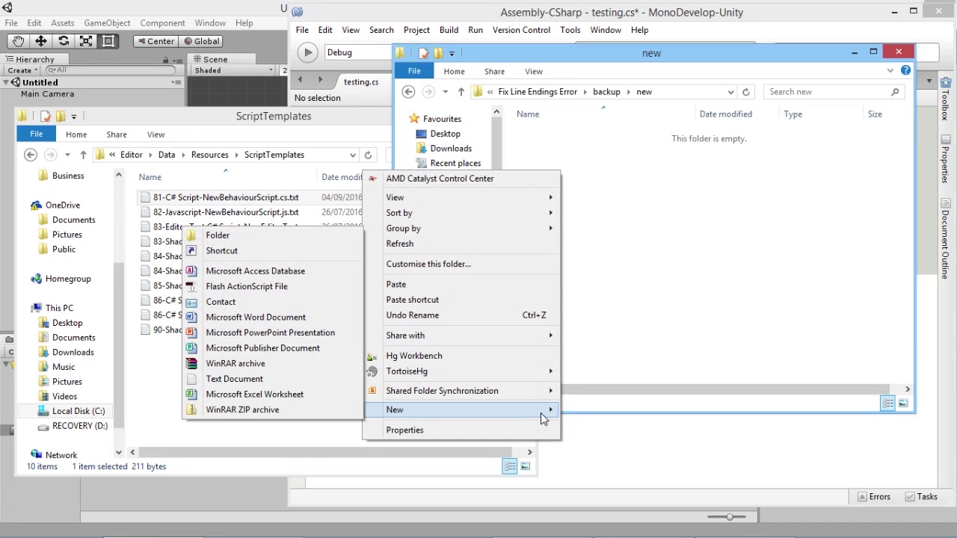
left_click(307, 379)
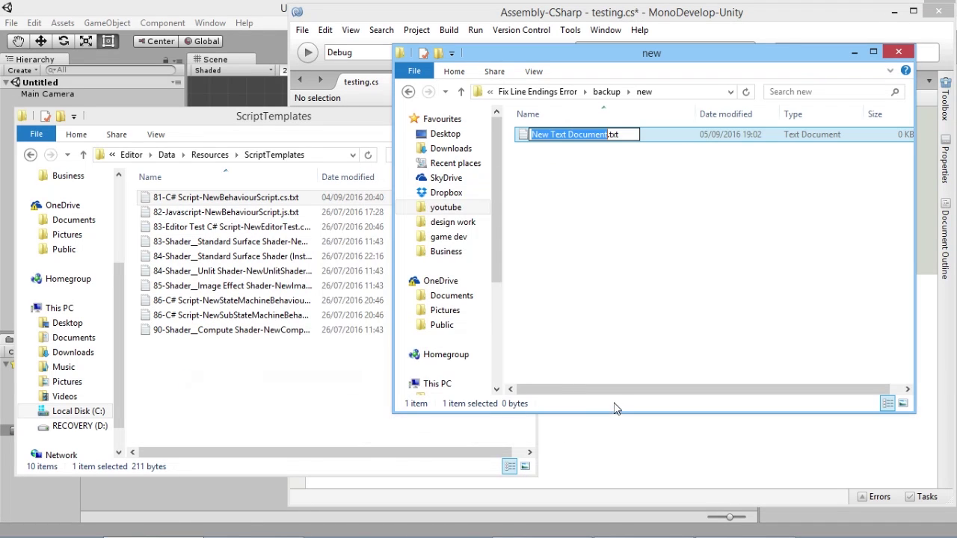
left_click(612, 220)
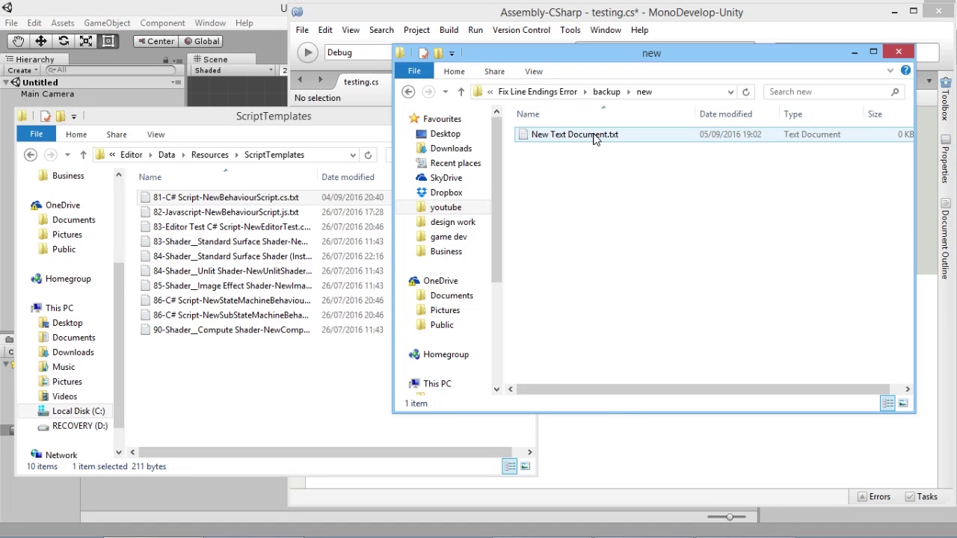
double_click(569, 134)
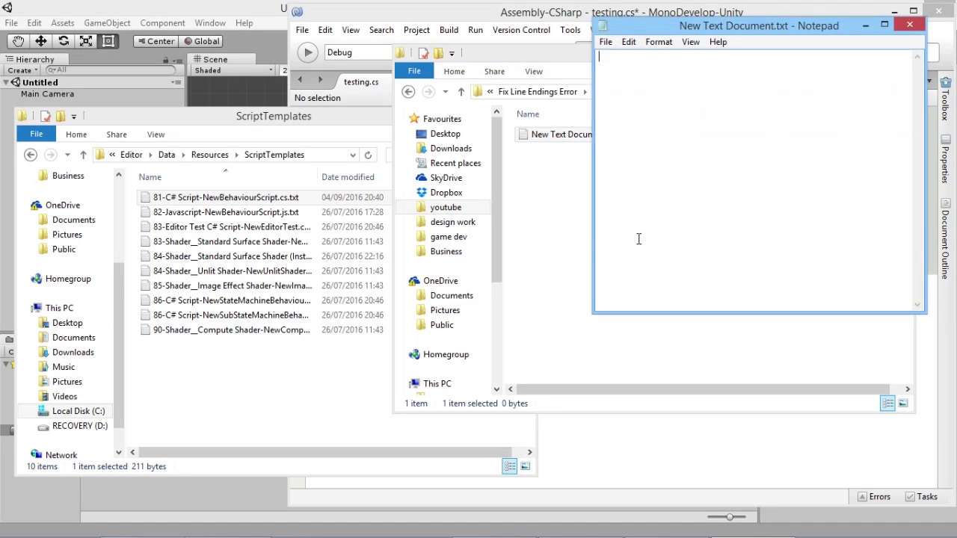
Open the backed-up template from backup\old in Notepad, then start typing 'using Unity' in the new document.
left_click_drag(788, 25, 263, 75)
left_click(589, 121)
left_click(607, 92)
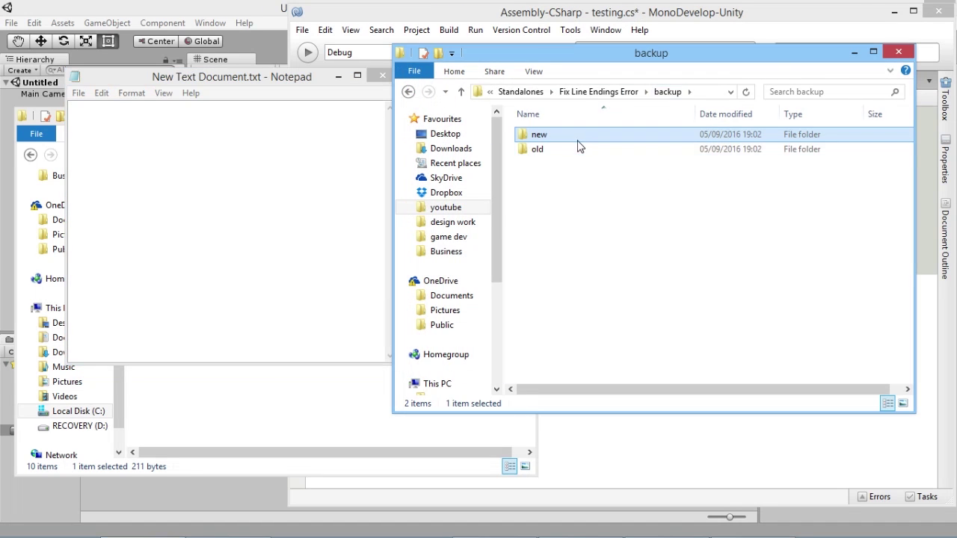
double_click(538, 150)
left_click(603, 136)
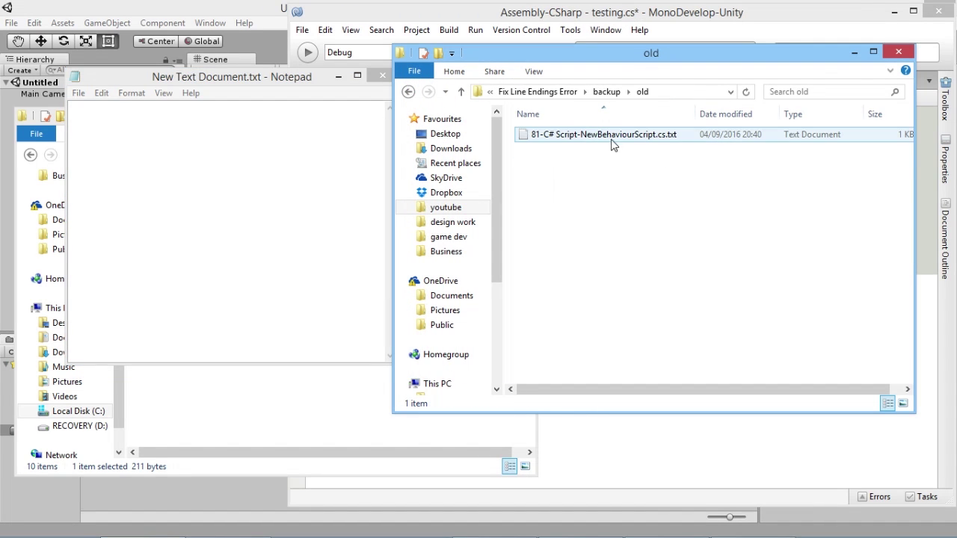
double_click(604, 136)
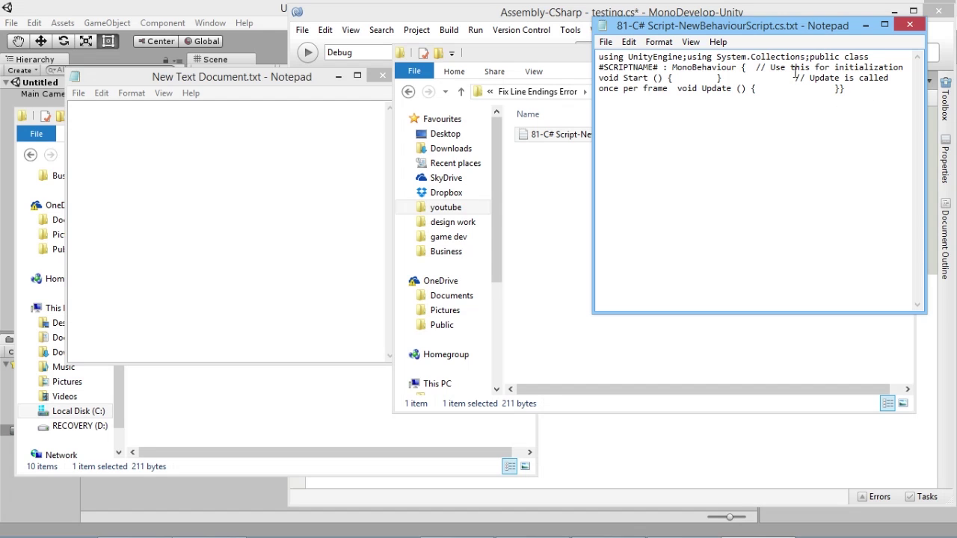
left_click(198, 159)
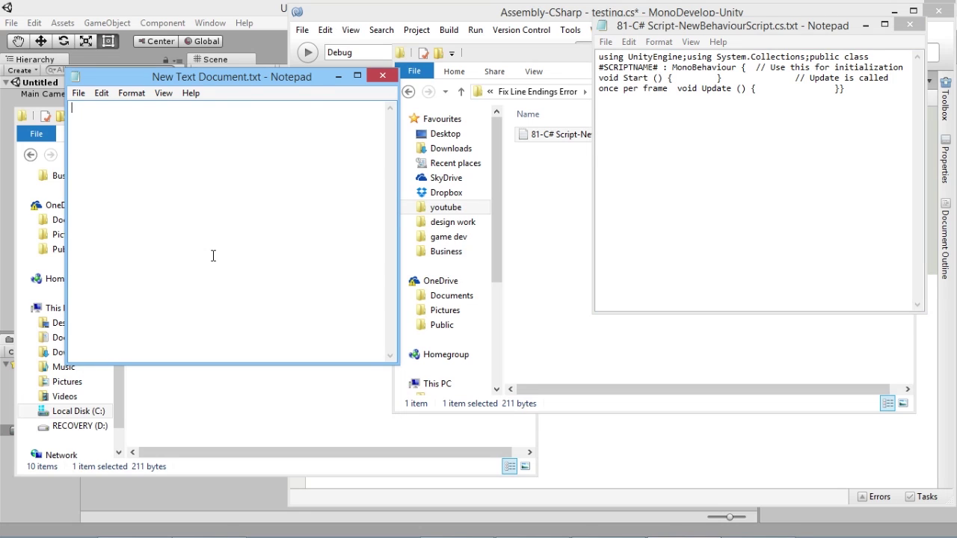
type("using UnityE")
Complete the lines 'using UnityEngine;' and 'using System.Collections;'.
type("ngine;")
key("Return")
type("using ")
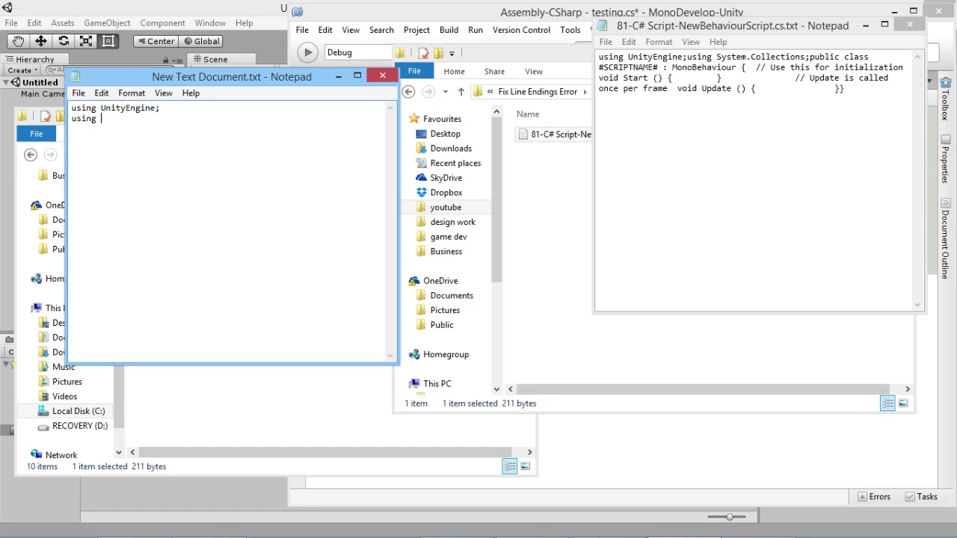
type("System.Collections")
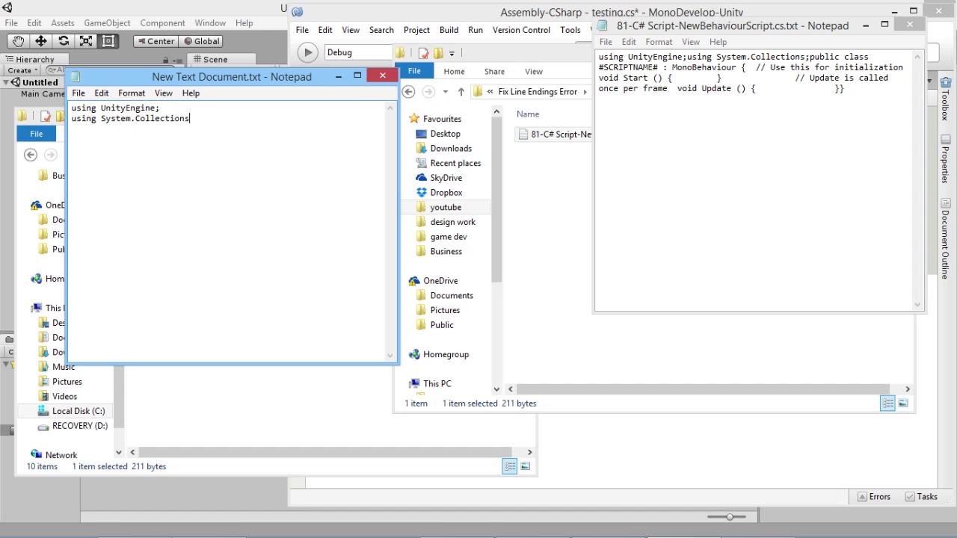
type(";")
key("Return")
key("Return")
Arrange the windows to compare the new document with testing.cs and the backed-up template.
left_click_drag(245, 85, 209, 103)
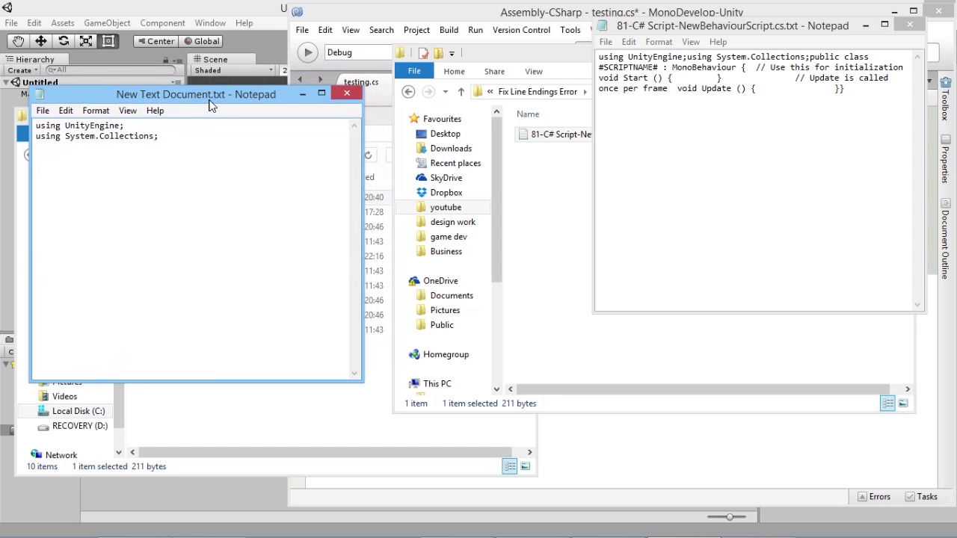
left_click(532, 20)
key("ctrl+a")
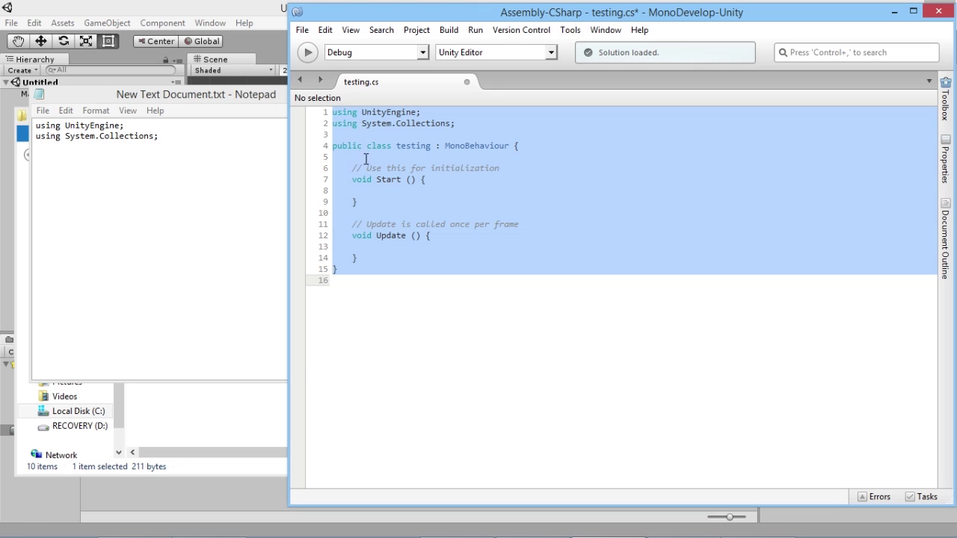
mouse_move(762, 532)
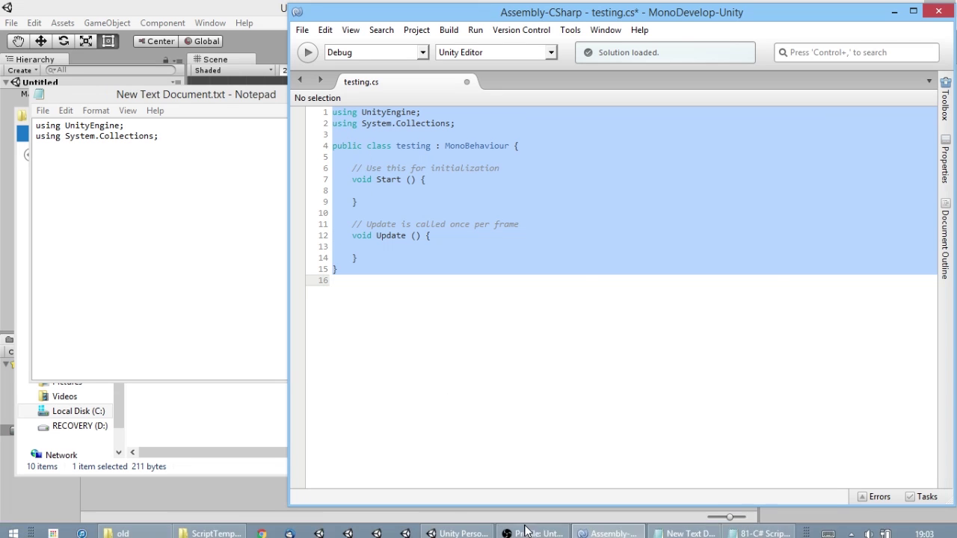
left_click(691, 528)
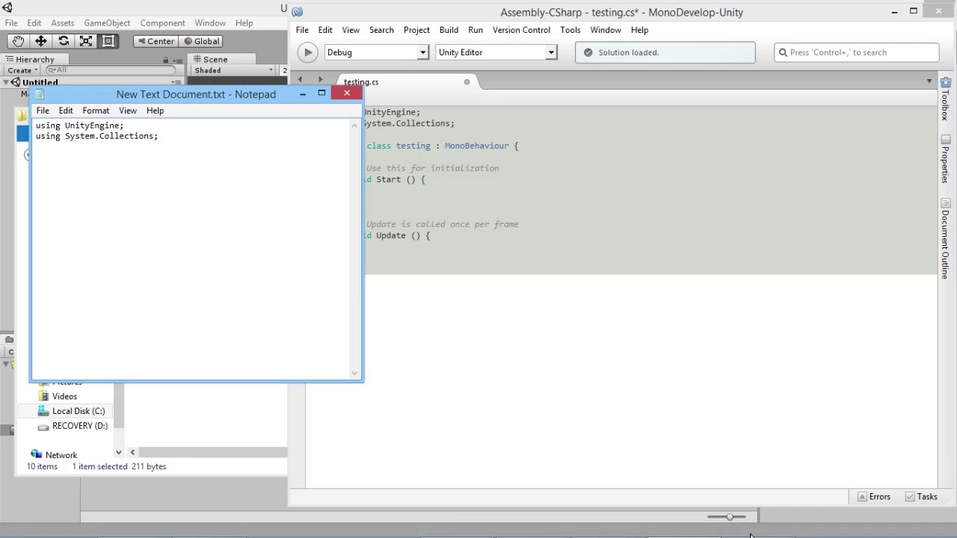
left_click(763, 528)
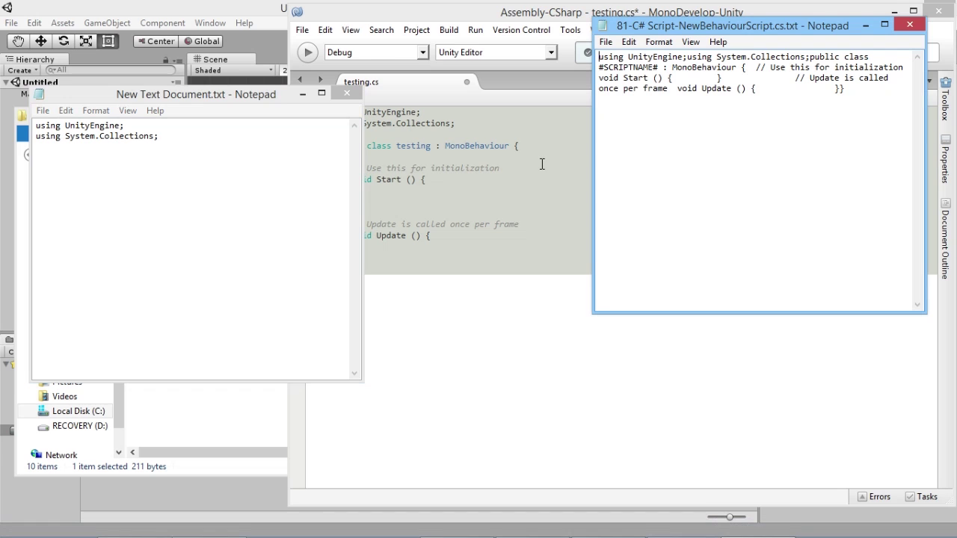
left_click(462, 220)
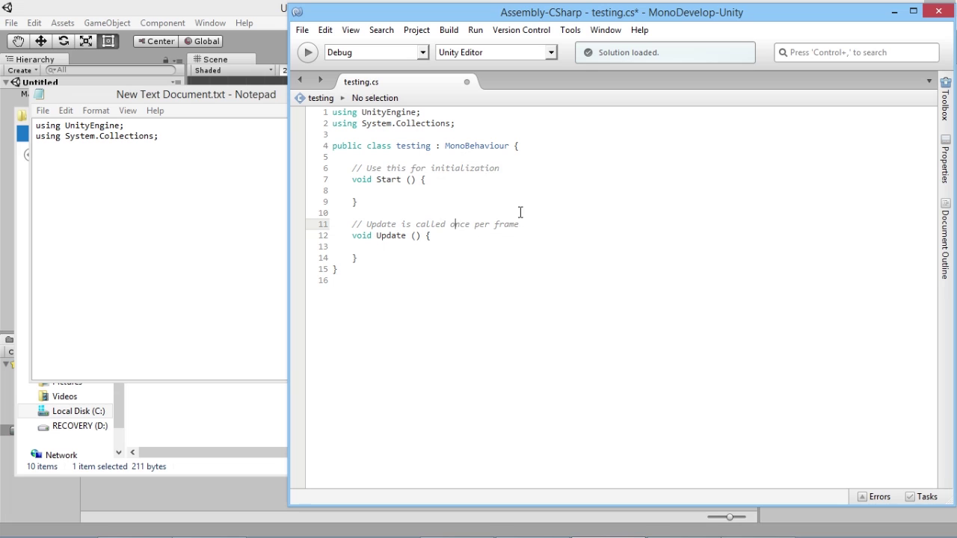
left_click(172, 221)
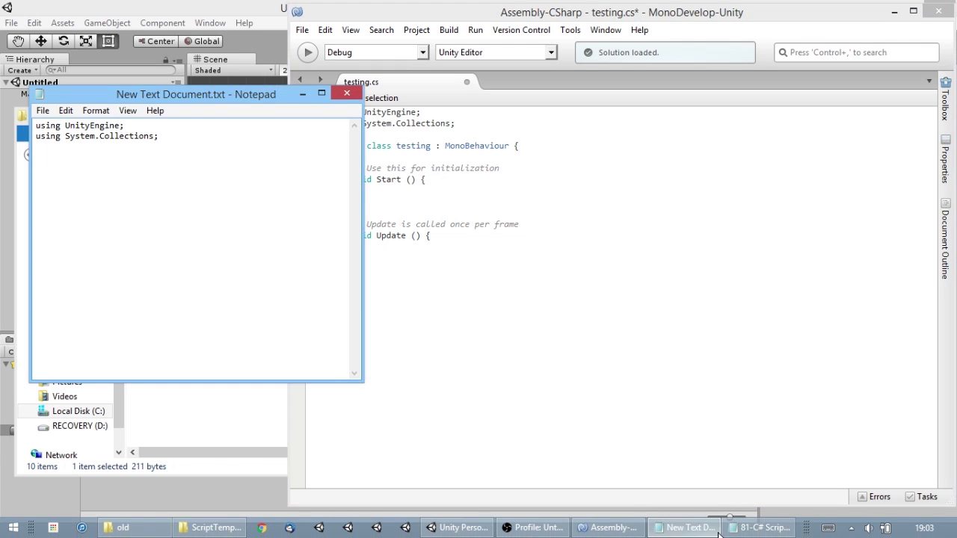
left_click(758, 533)
left_click(200, 259)
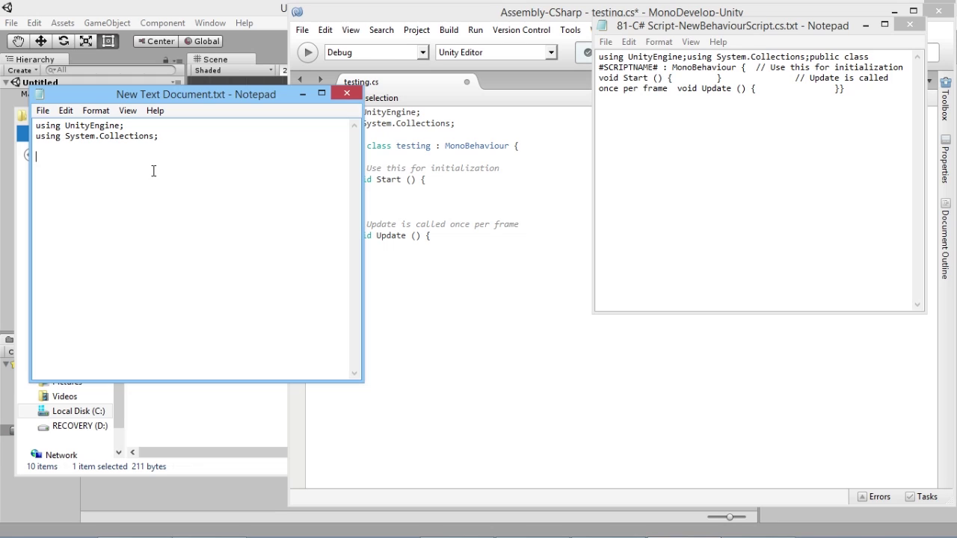
Type the class line 'public class #SCRIPTNAME# : MonoBehaviour {'.
type("public class #SCRIT")
type("TNAME~")
key("BackSpace")
type("#")
left_click(404, 78)
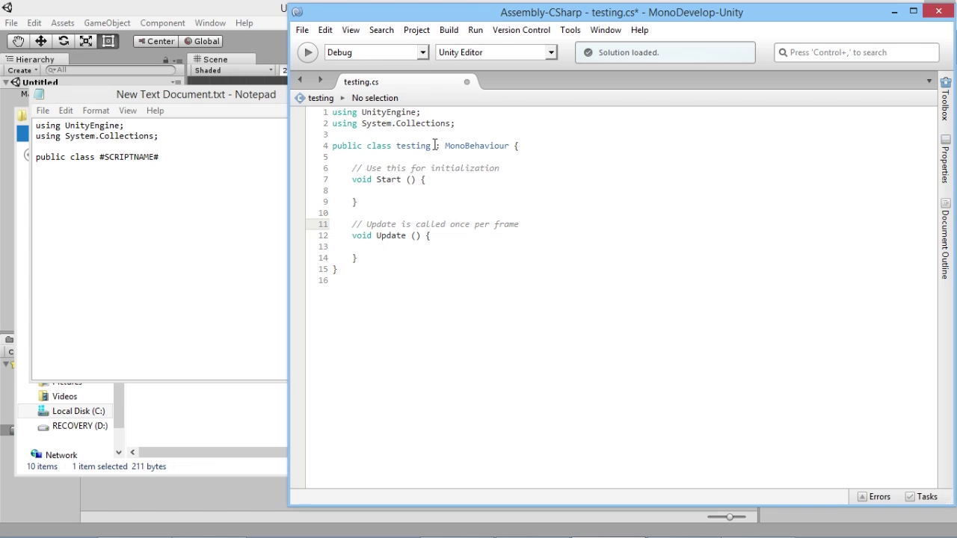
left_click(122, 265)
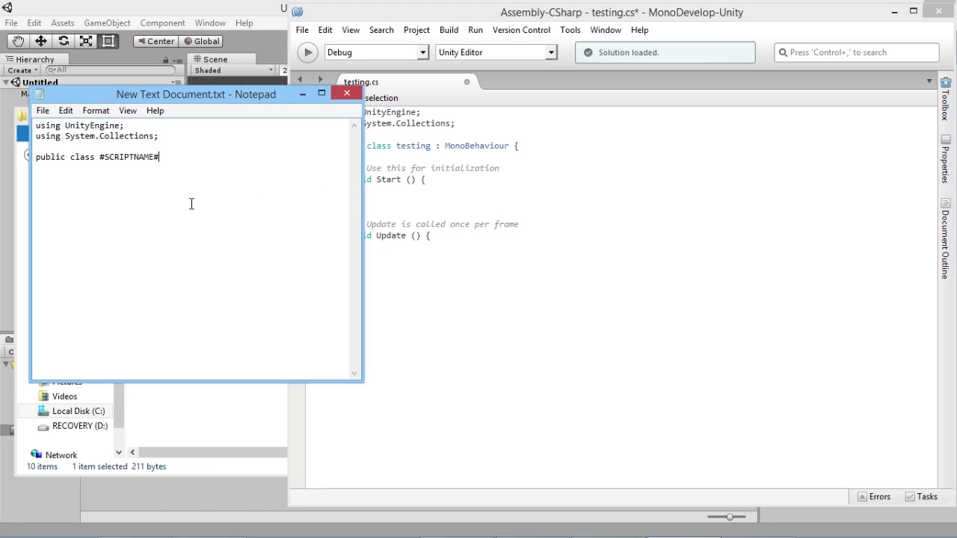
left_click(758, 528)
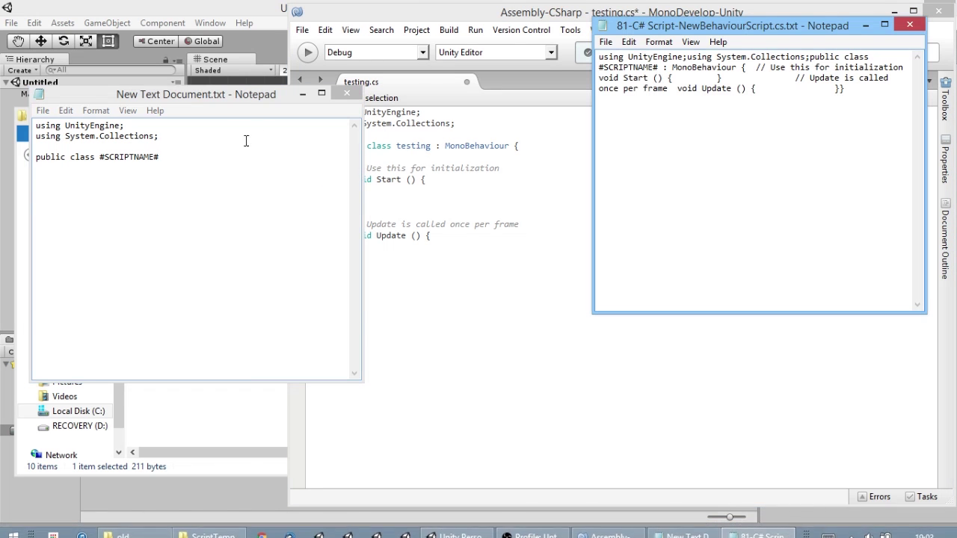
left_click(184, 161)
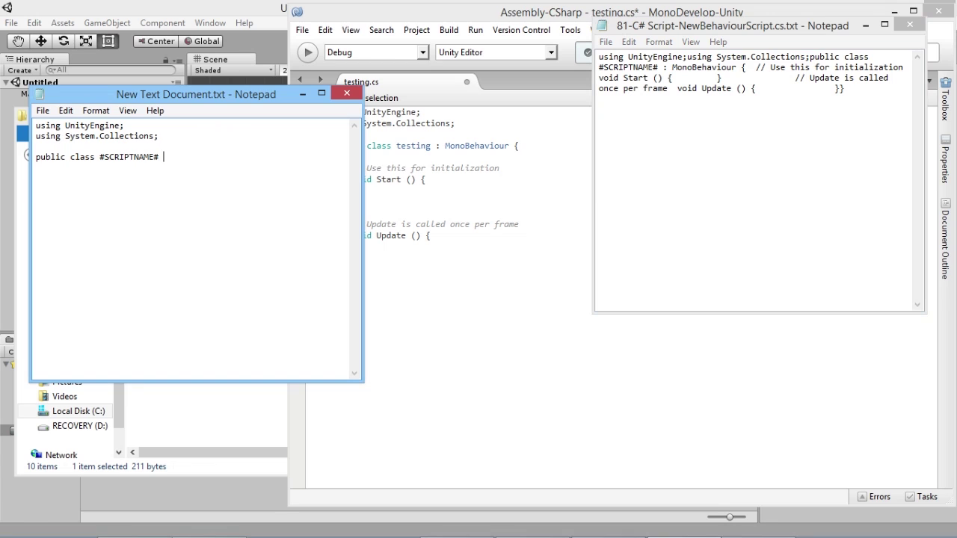
type(": MonoBehaviour {")
key("Return")
key("Return")
Add the indented '//Use this for initialization' comment and begin 'void Start ()'.
key("Tab")
type("//Use this f")
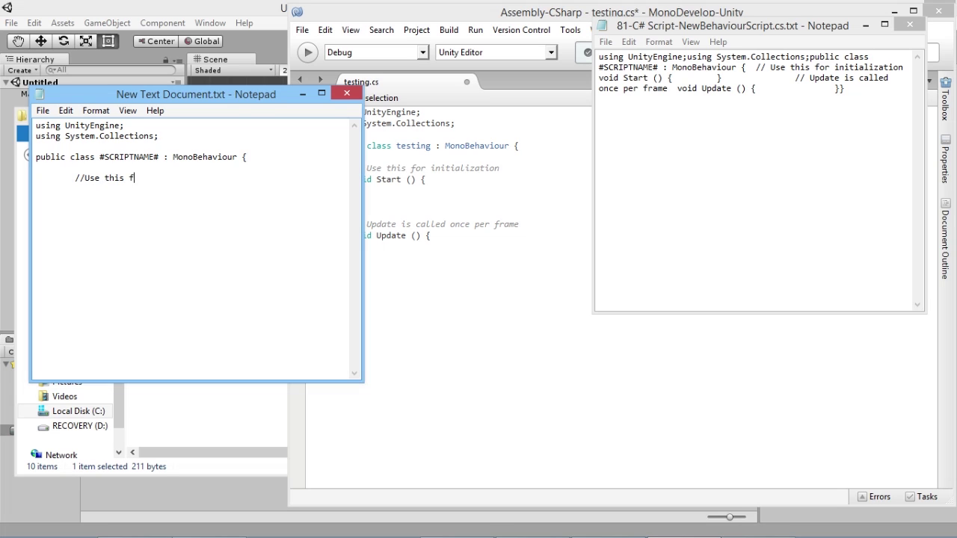
type("or initialization")
left_click(85, 178)
left_click(232, 177)
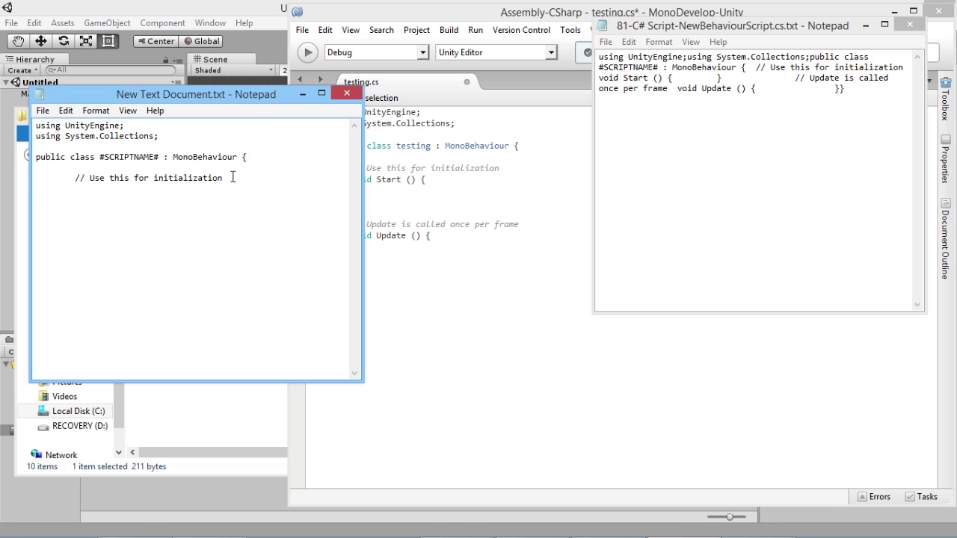
mouse_move(264, 98)
left_mouse_down()
mouse_move(170, 89)
mouse_move(186, 79)
mouse_move(273, 103)
left_mouse_up()
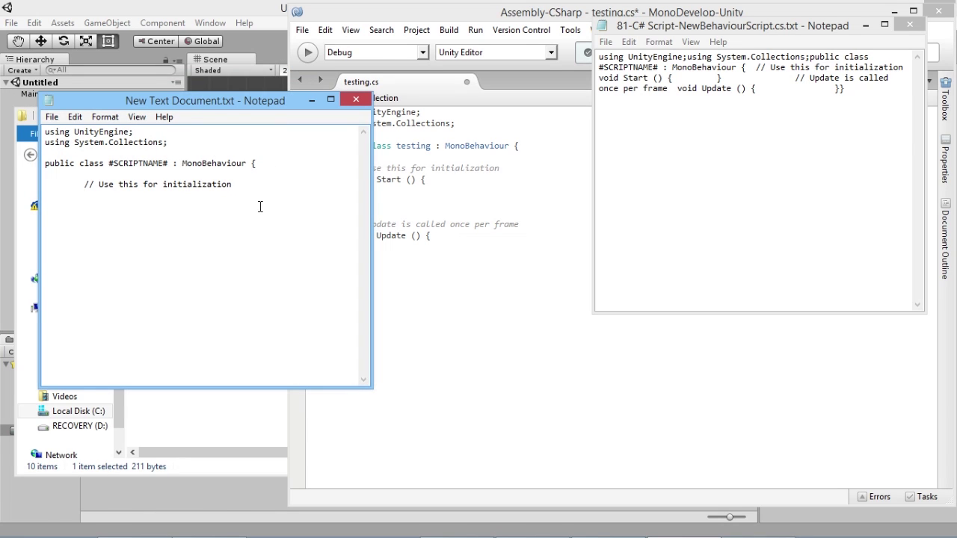
type("void Start")
type(" ()")
Close Start's braces and add '// Update is called once per frame', void Update () { } and the final brace.
type("}")
type("//")
type(" Update is ")
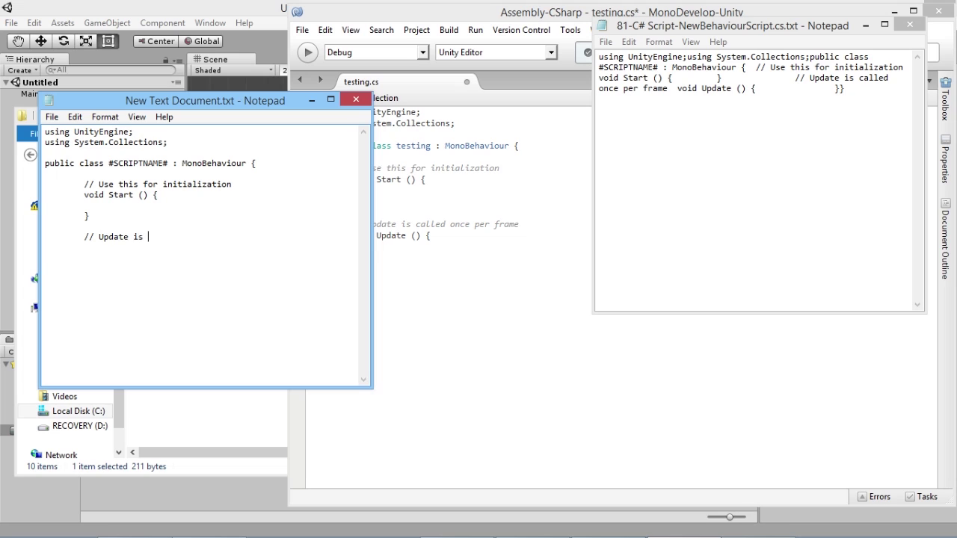
type("called once per frame")
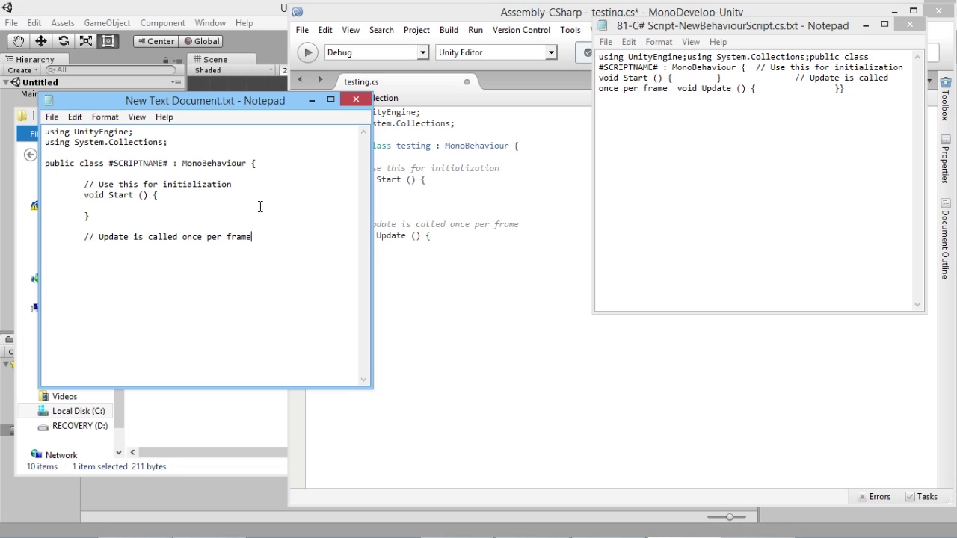
key("Return")
key("Tab")
type("void Update")
type(" () {")
type("} ")
type("}")
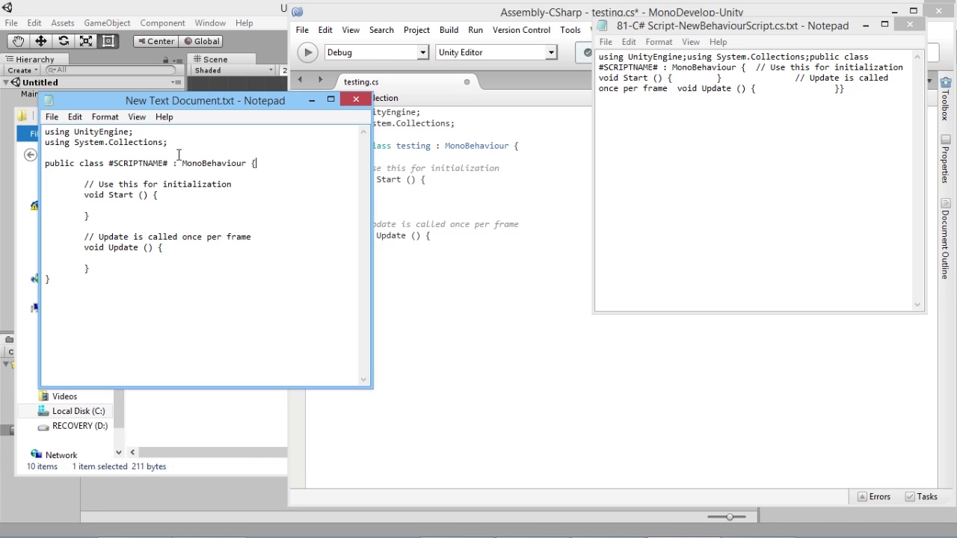
left_click(480, 218)
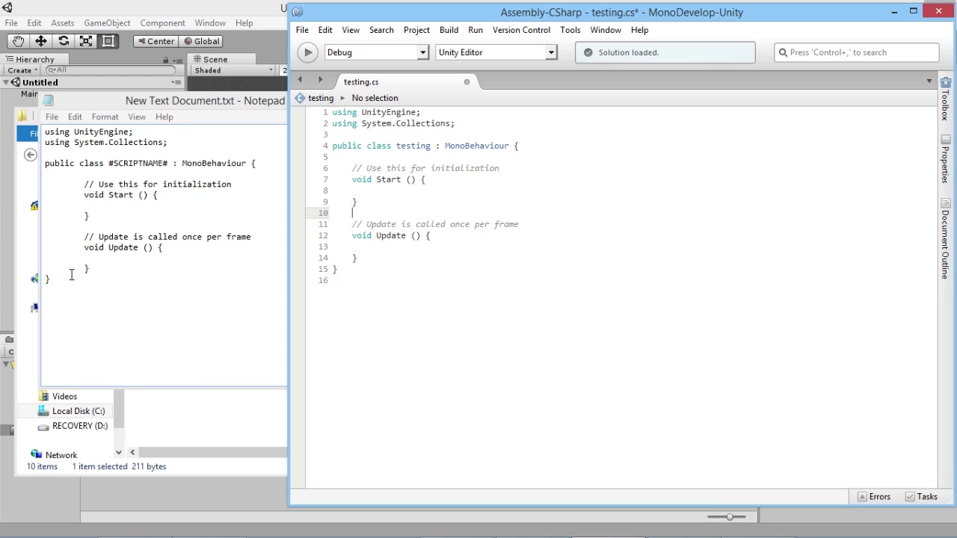
Close the new document and copy the original template's file name from the old folder.
left_click(127, 272)
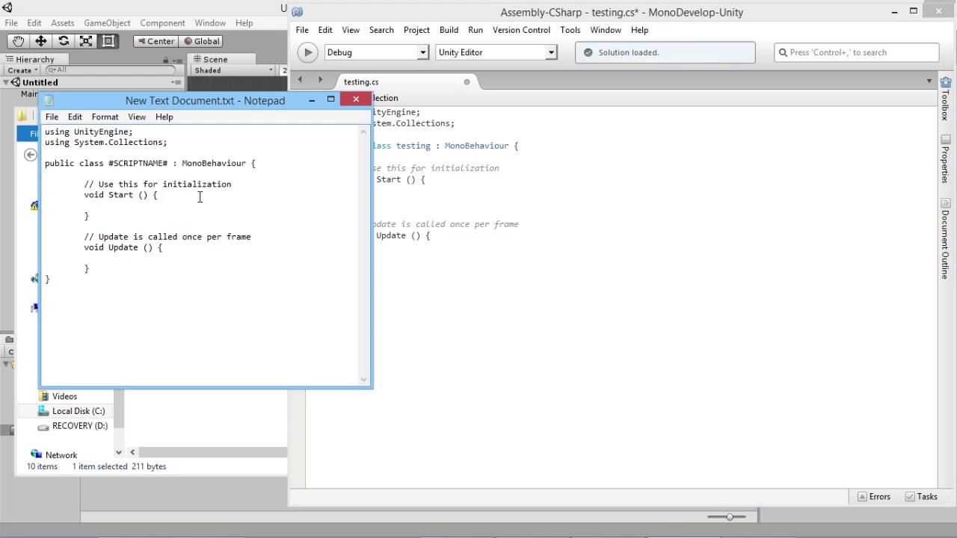
left_click(356, 99)
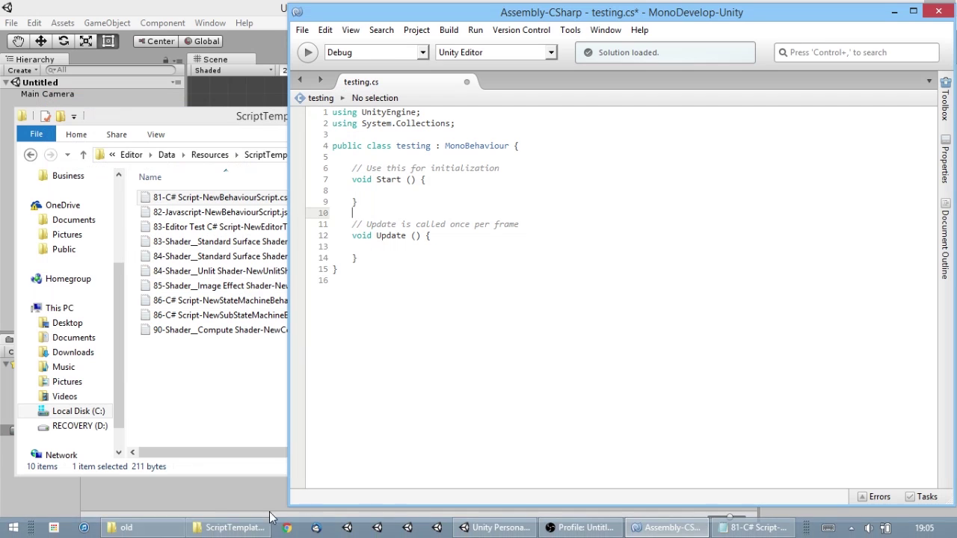
left_click(135, 528)
left_click(658, 204)
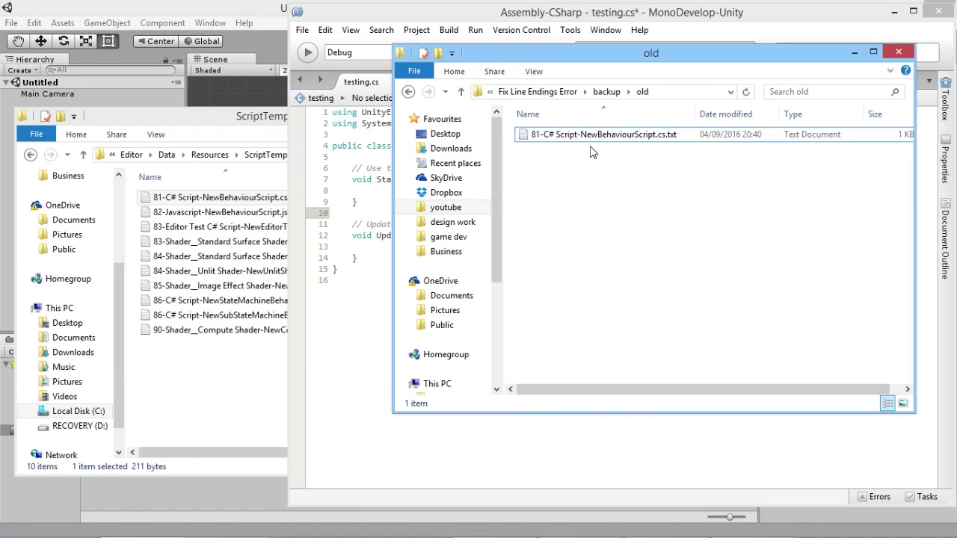
left_click(630, 141)
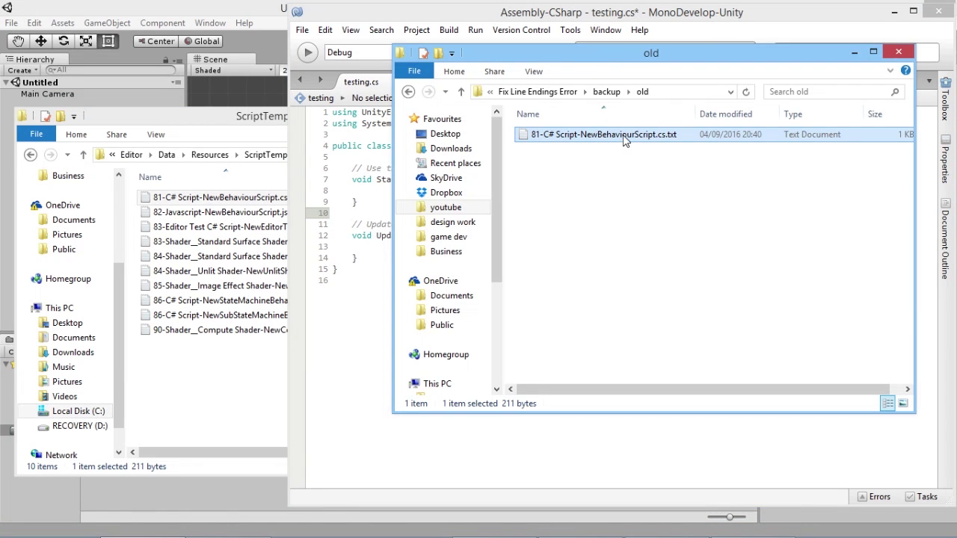
left_click(625, 140)
key("ctrl+c")
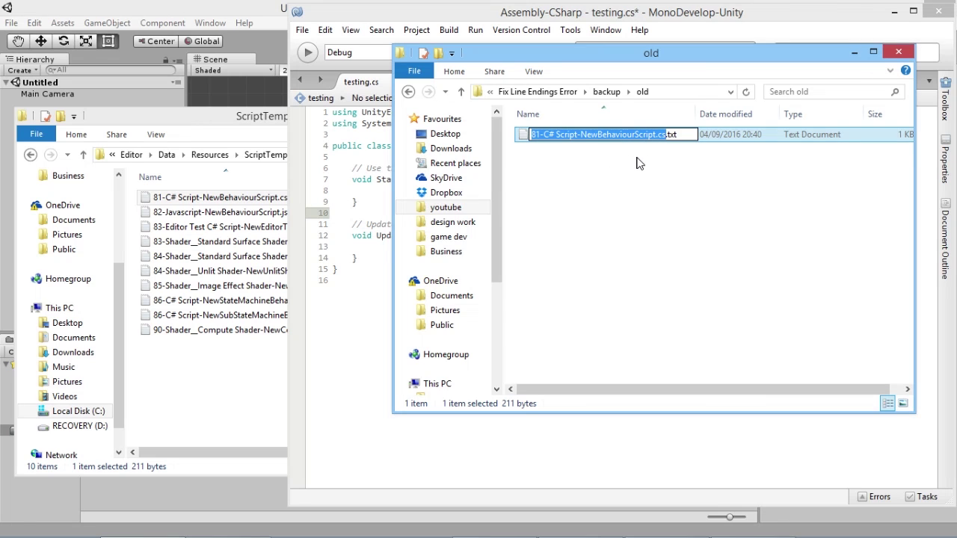
left_click(702, 236)
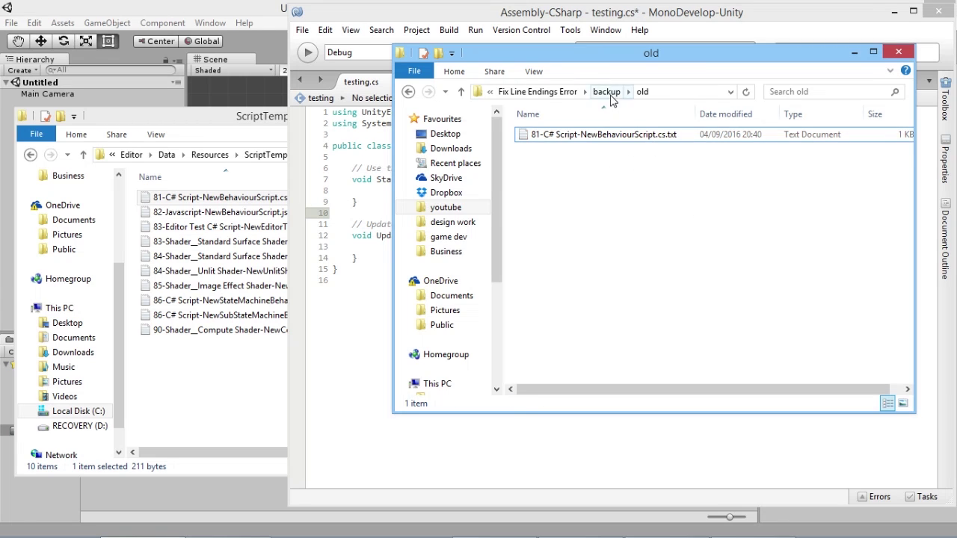
Rename New Text Document.txt in backup\new to 81-C# Script-NewBehaviourScript.cs.txt.
left_click(606, 91)
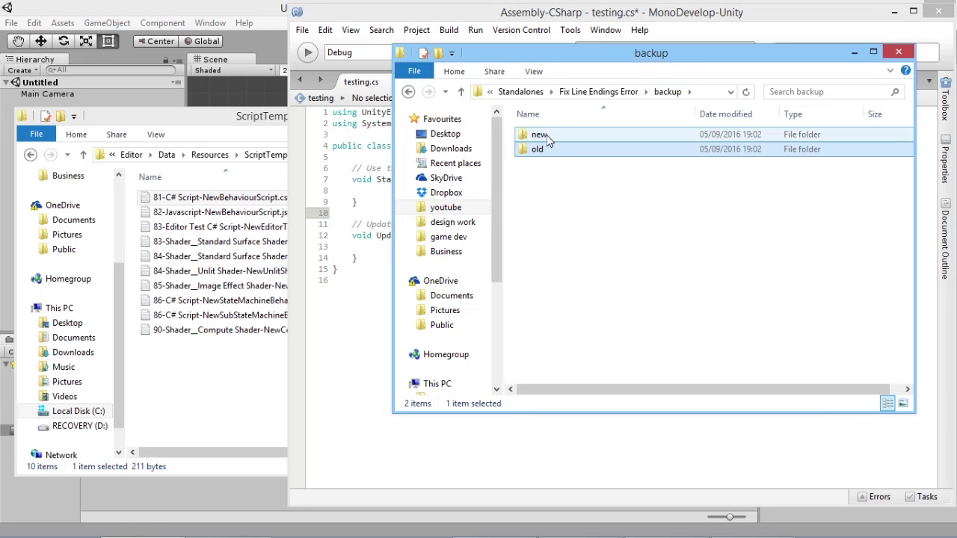
left_click(547, 139)
double_click(547, 139)
left_click(570, 136)
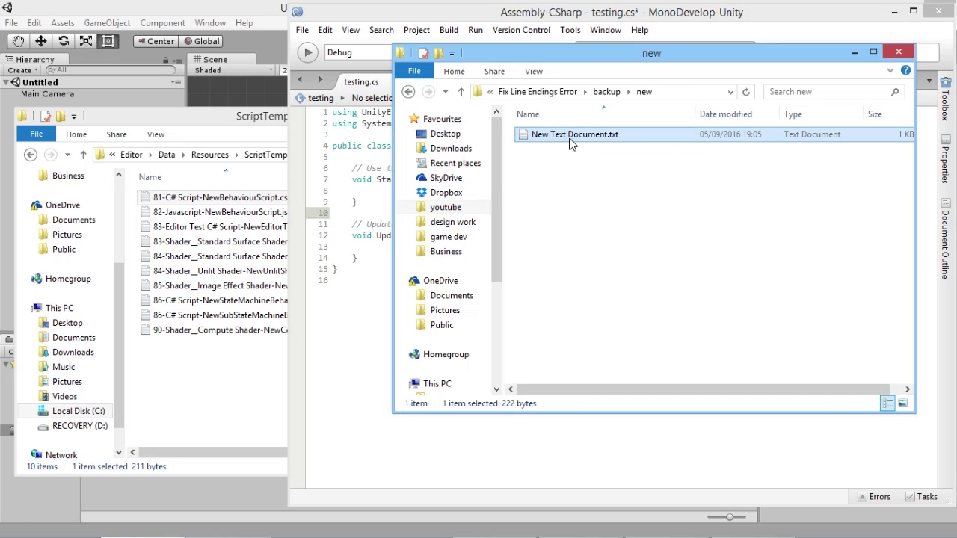
key("F2")
key("ctrl+v")
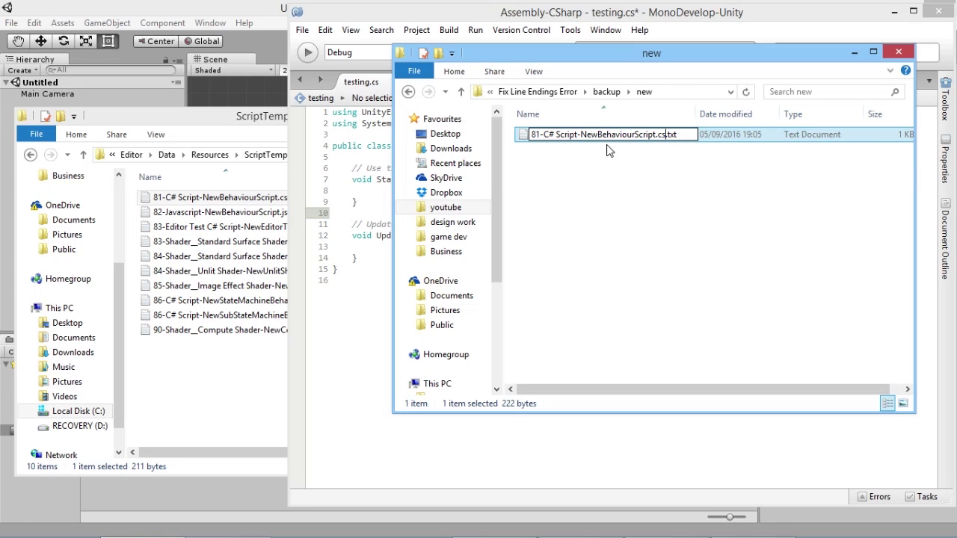
key("Return")
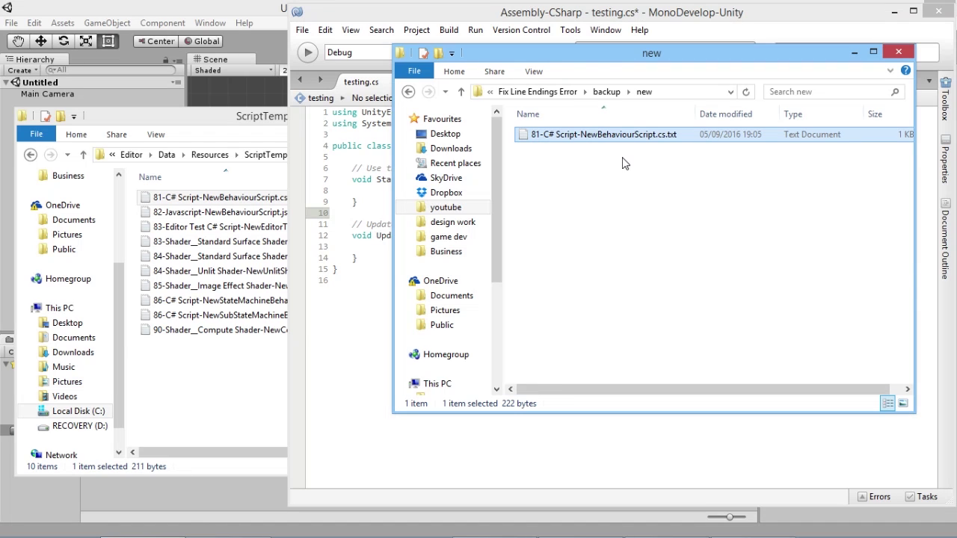
left_click(162, 382)
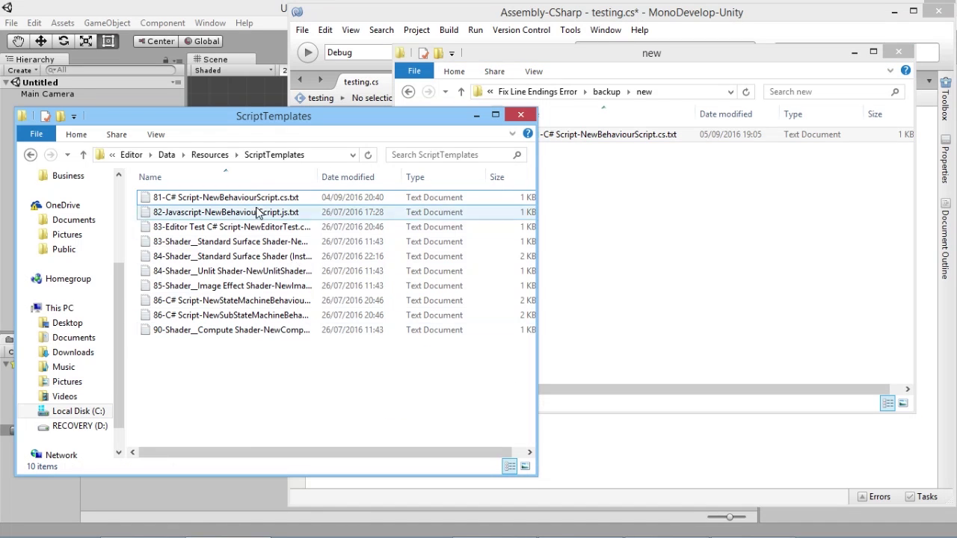
Paste the new template into ScriptTemplates, replacing the original with administrator permission.
key("ctrl+v")
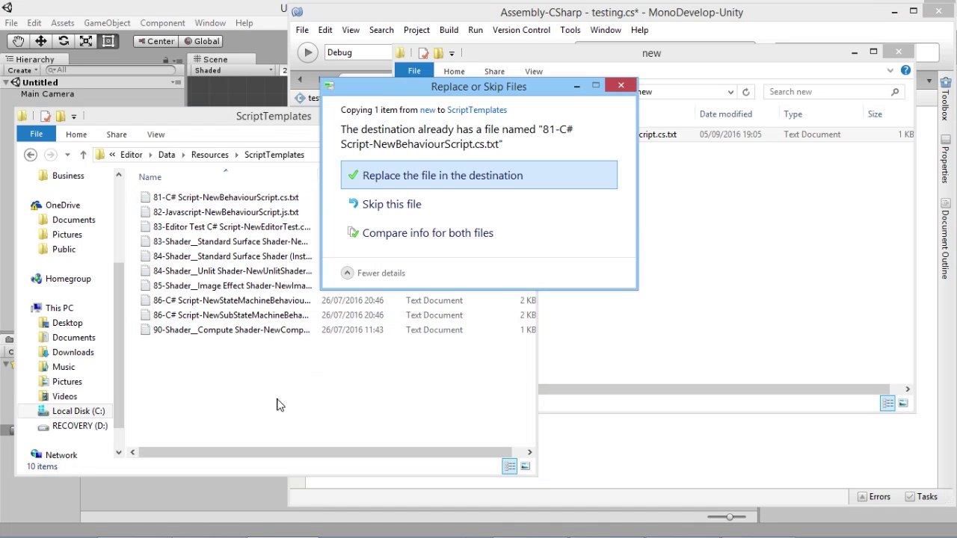
left_click(403, 177)
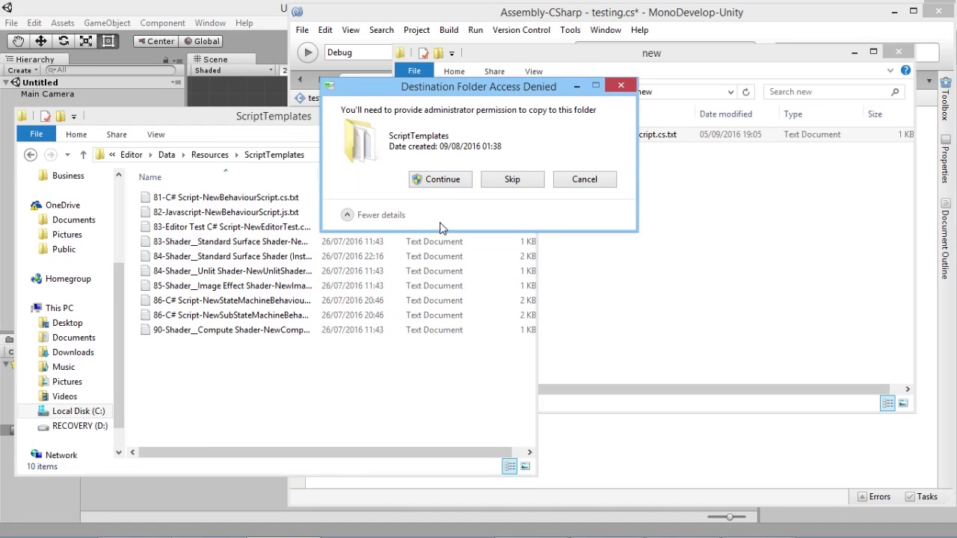
left_click(442, 180)
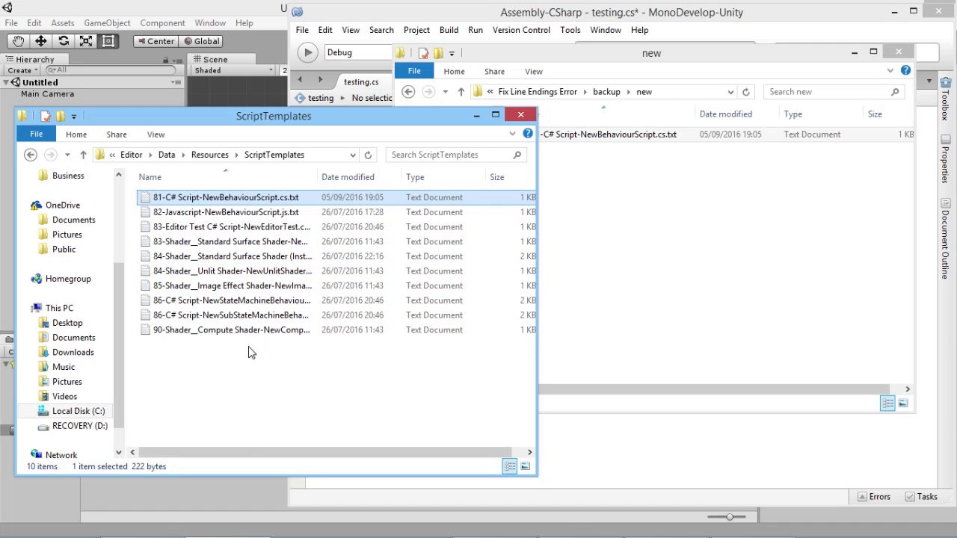
left_click(217, 497)
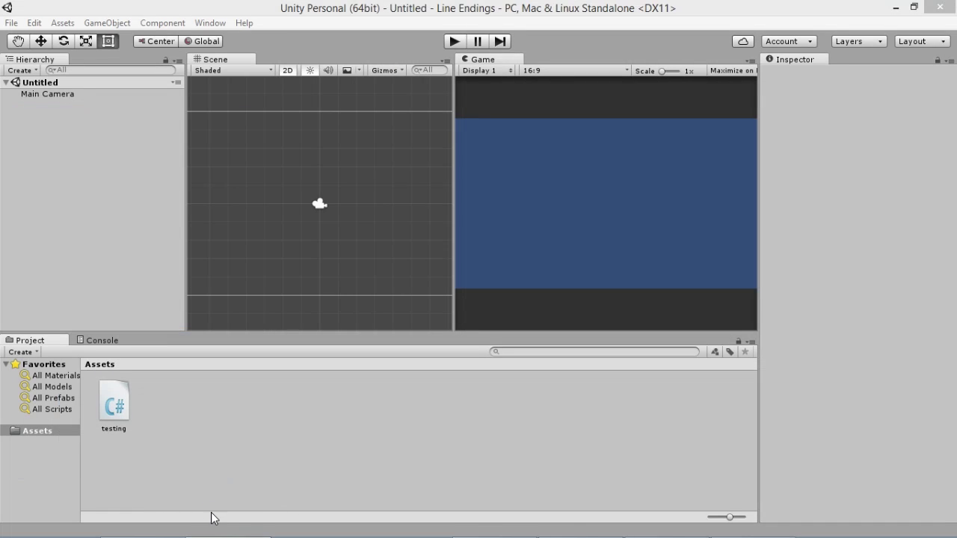
Create a C# script named 'fixed' in Unity's Assets and compare it with testing.cs in MonoDevelop.
right_click(201, 397)
mouse_move(299, 143)
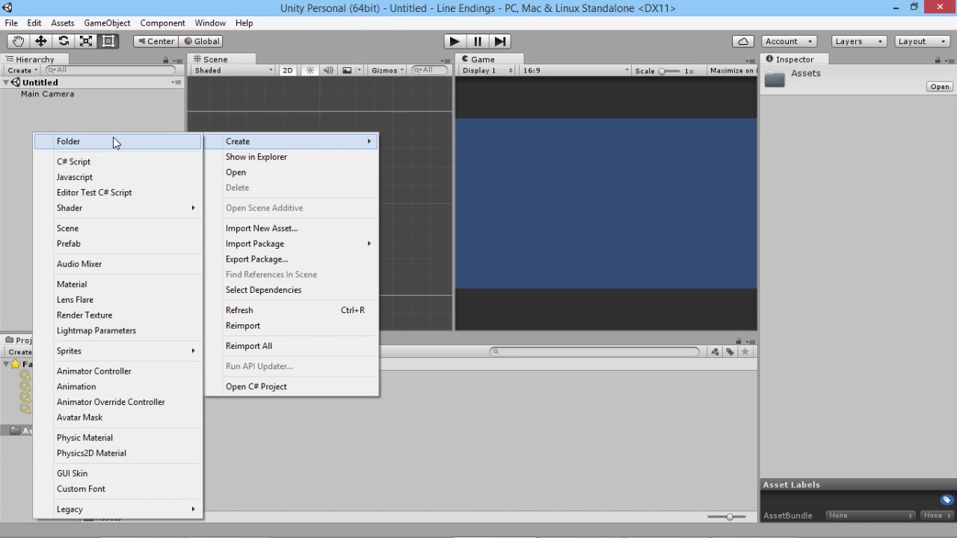
left_click(101, 160)
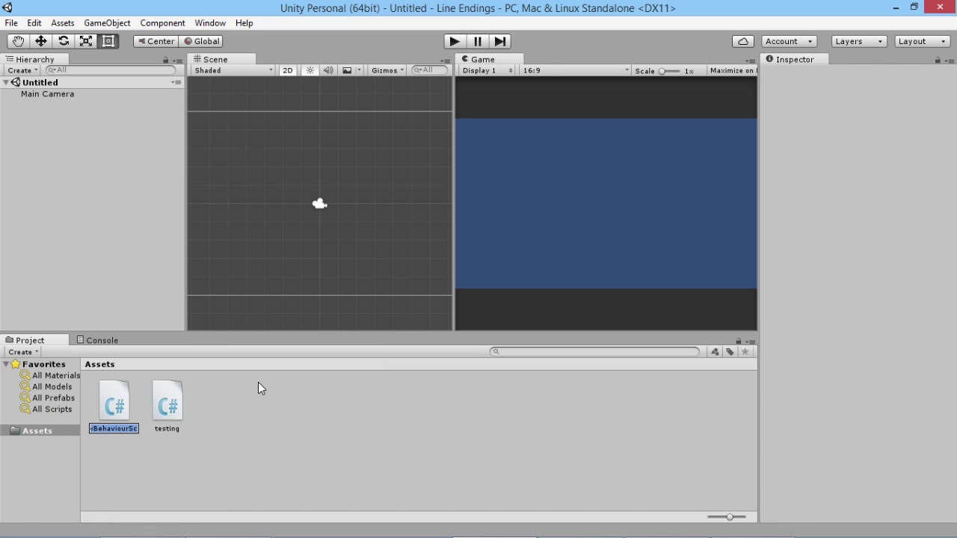
type("fixed")
key("Return")
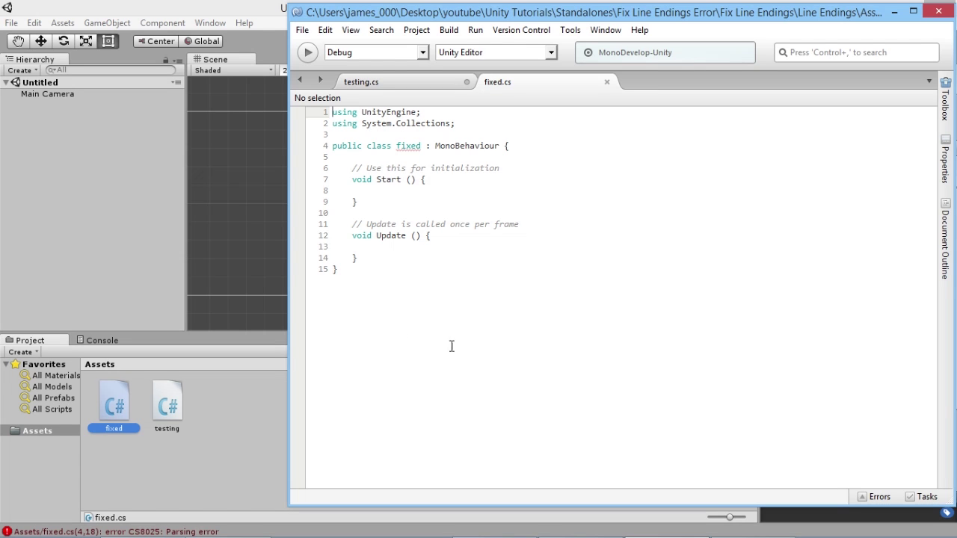
left_click(412, 83)
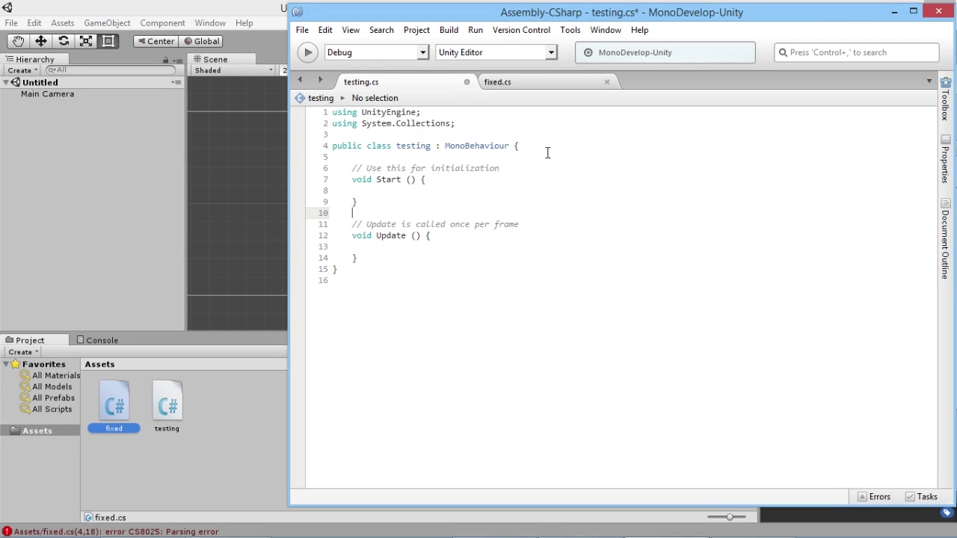
Close fixed.cs and create a new C# script in Assets named fixed2.
left_click(552, 81)
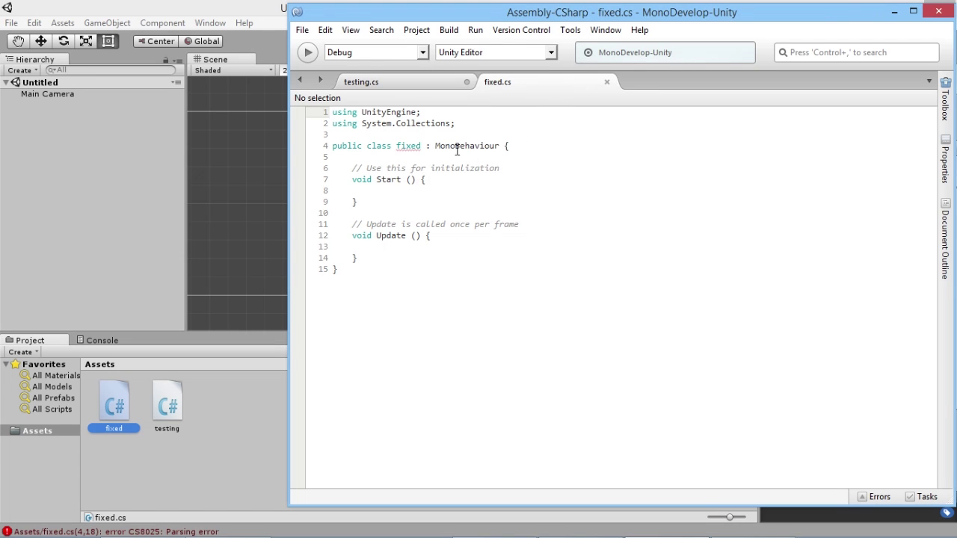
left_click(606, 82)
right_click(219, 434)
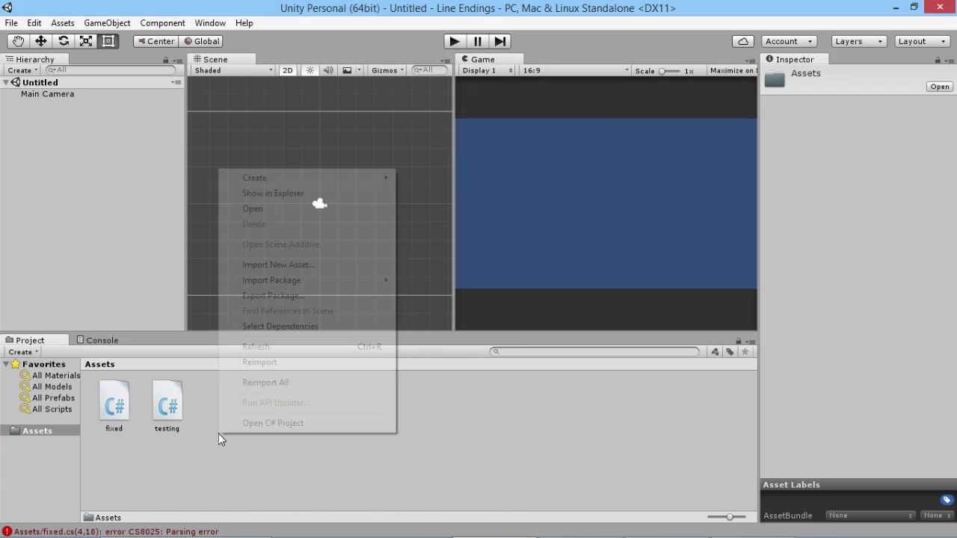
mouse_move(306, 183)
left_click(154, 180)
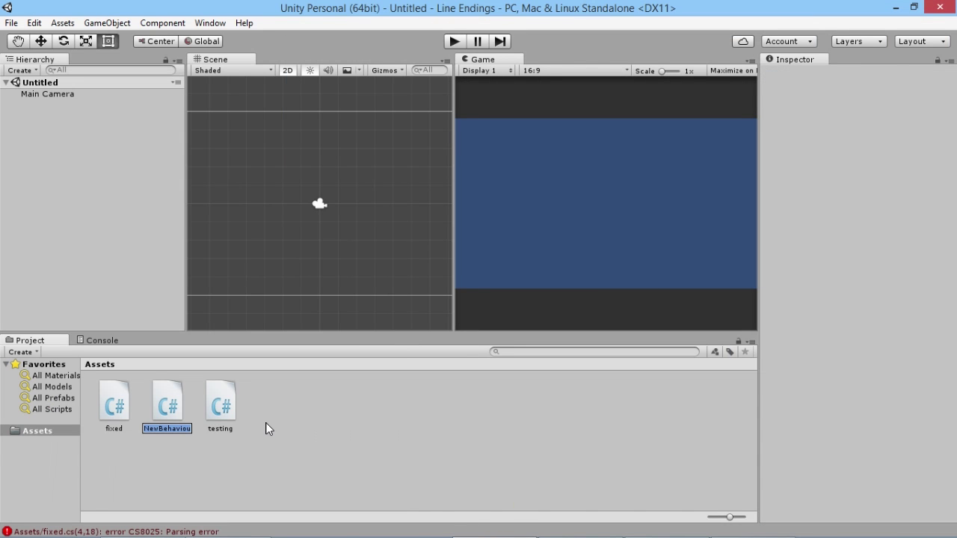
type("fixed2")
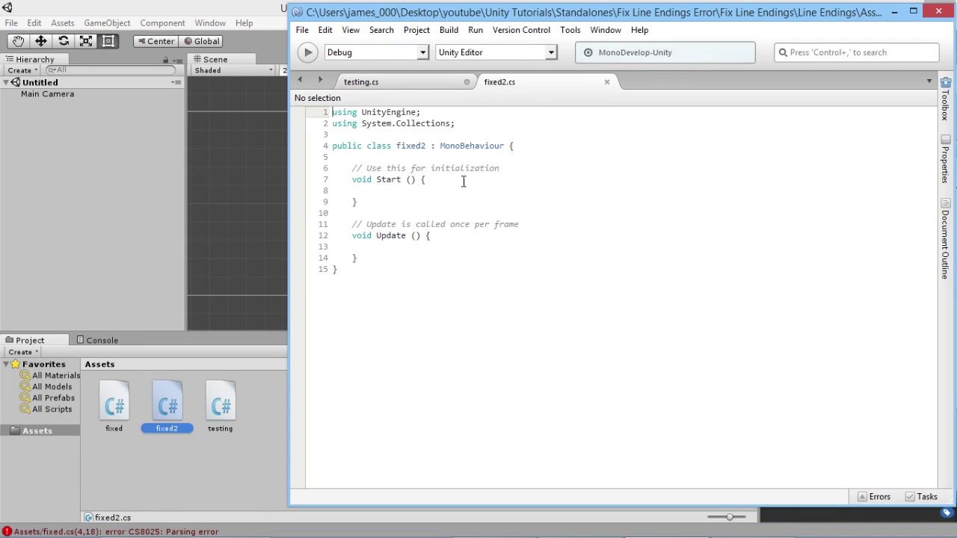
Compare the fixed2.cs code against testing.cs in MonoDevelop.
left_click(418, 82)
left_click(536, 82)
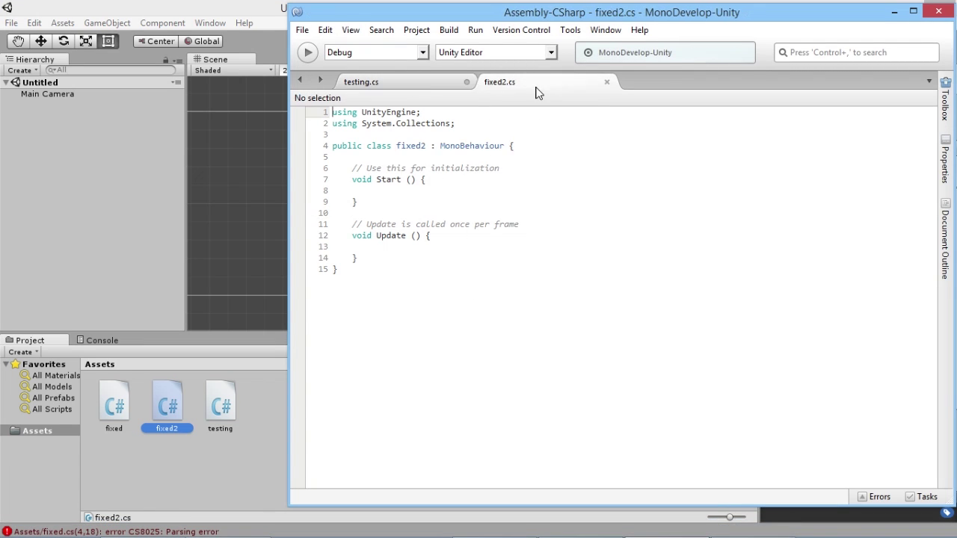
left_click(417, 84)
left_click(529, 80)
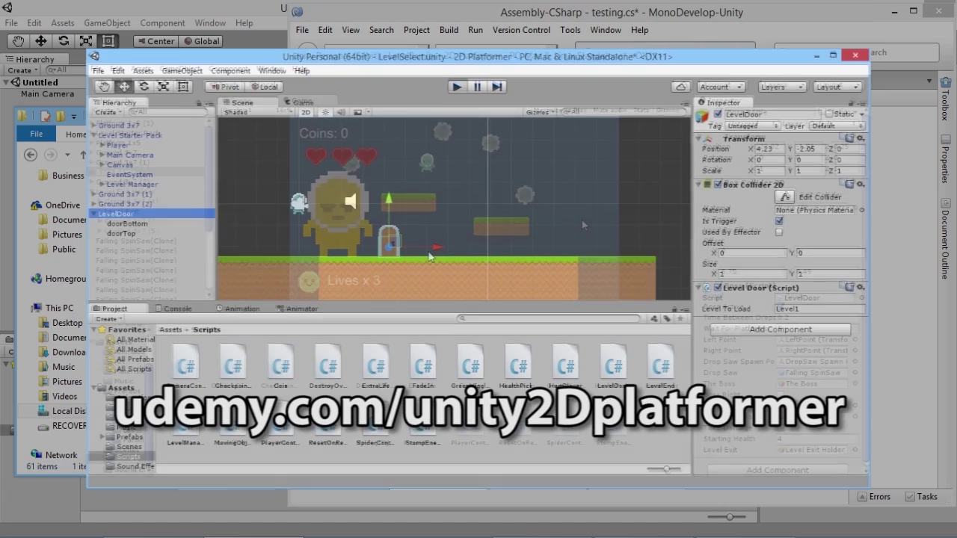
Scroll the Udemy 2D platformer curriculum down to Section 13: More Levels and watch the game demo.
key("ctrl+d")
left_click_drag(438, 247, 488, 248)
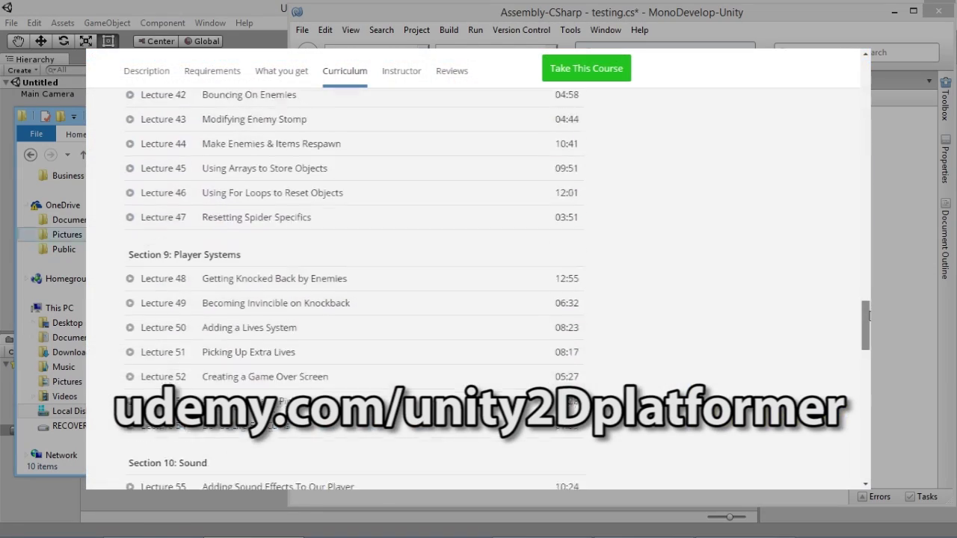
left_click_drag(867, 316, 867, 366)
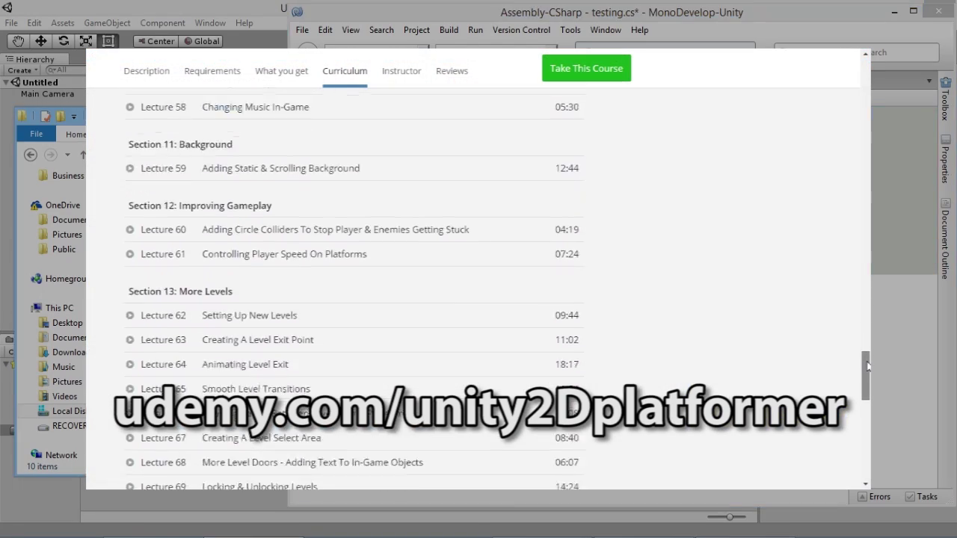
left_click_drag(867, 366, 867, 385)
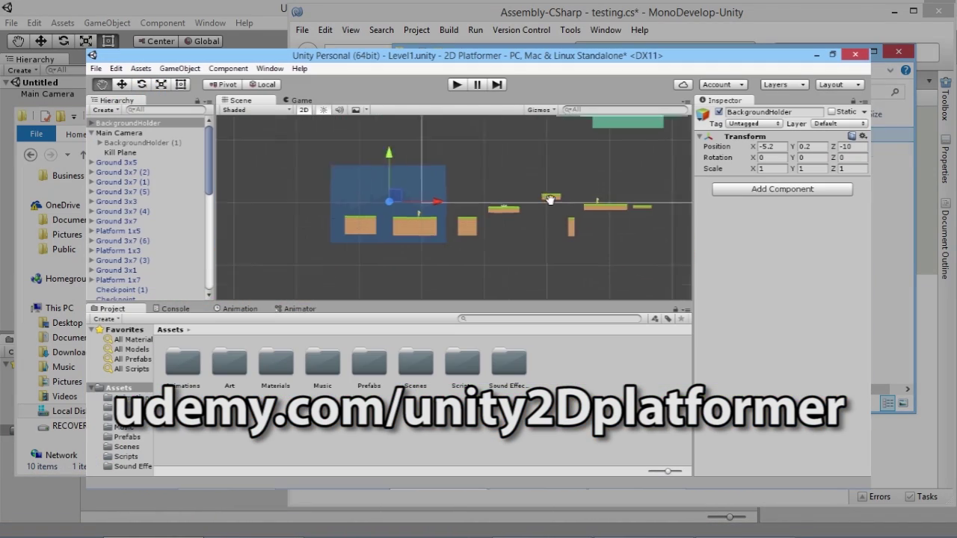
scroll(423, 228, "up", 3)
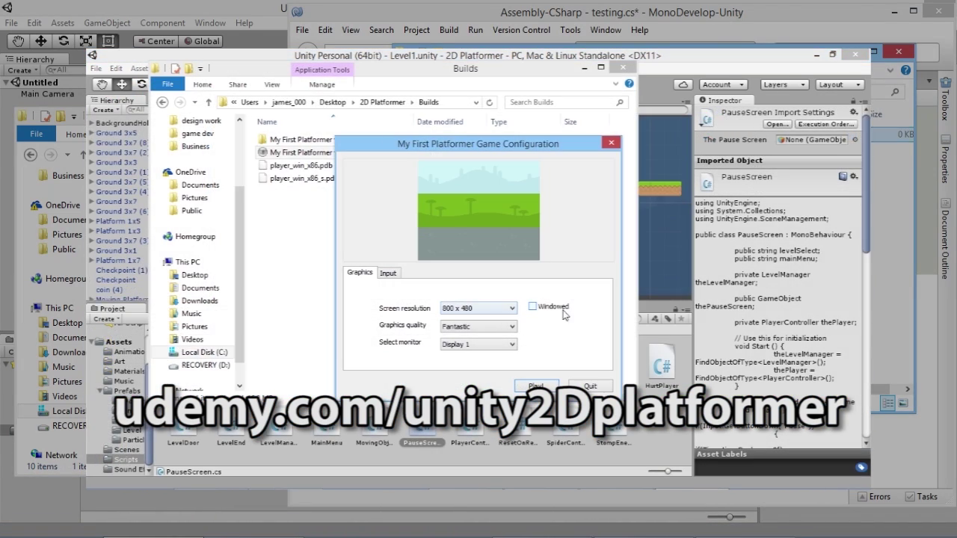
left_click(506, 310)
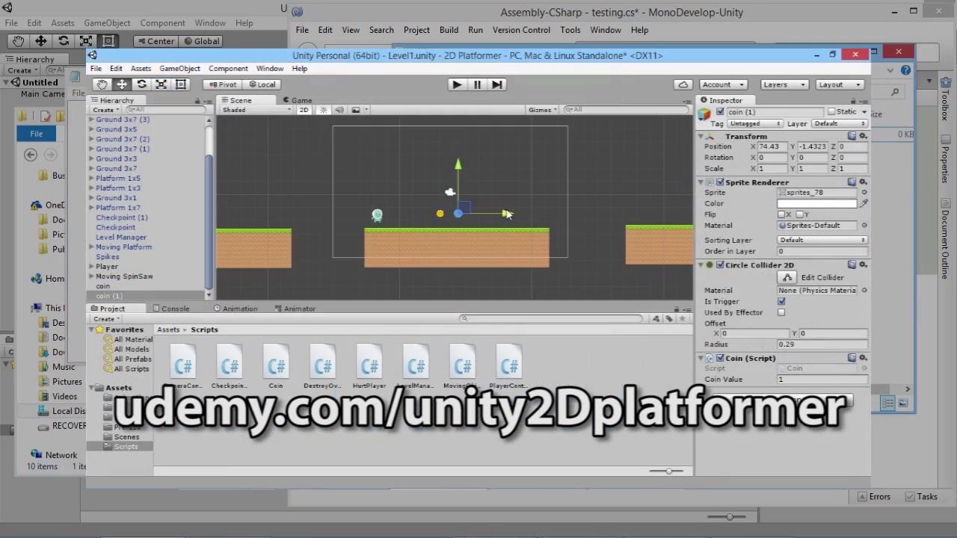